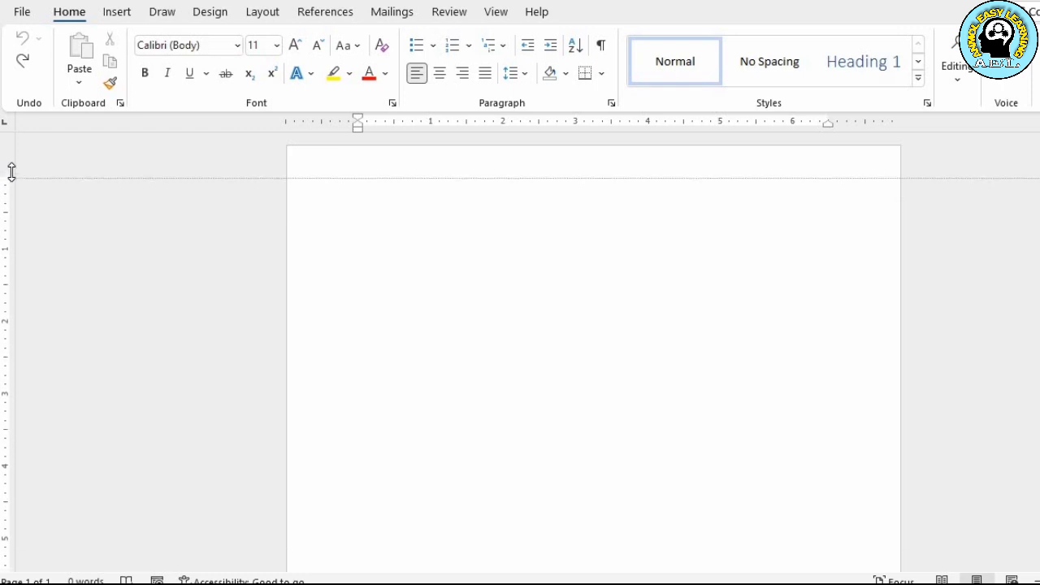
# Draw a tall rectangle about 3.2 inches wide near the top of the blank page.
pyautogui.click(122, 16)
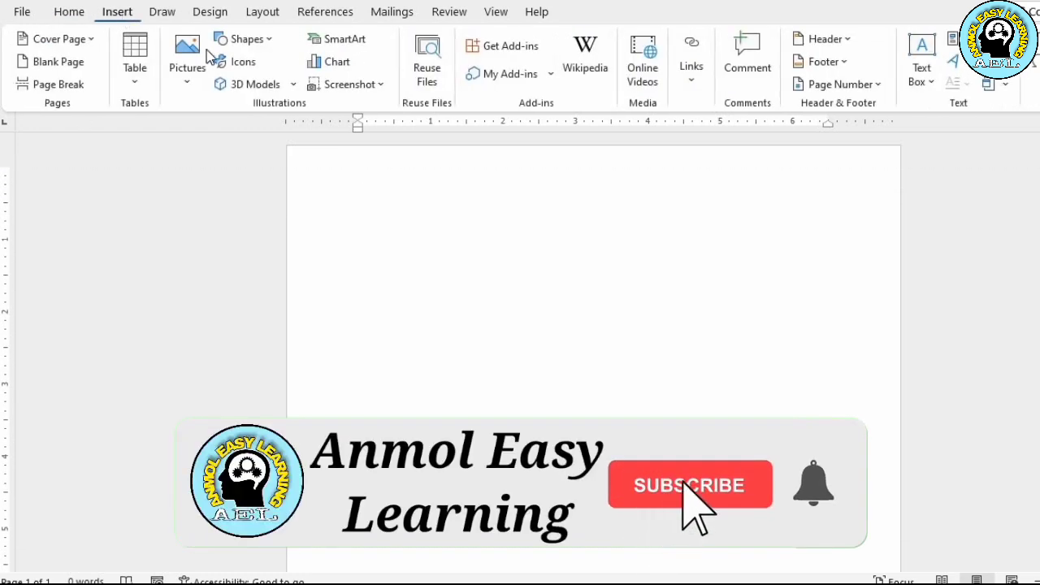
pyautogui.click(264, 42)
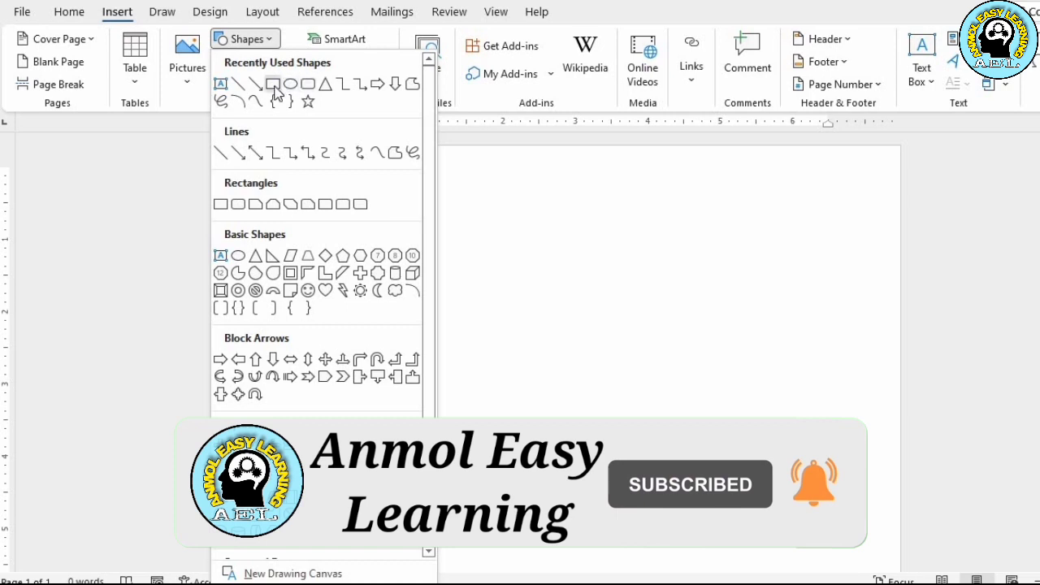
pyautogui.click(273, 84)
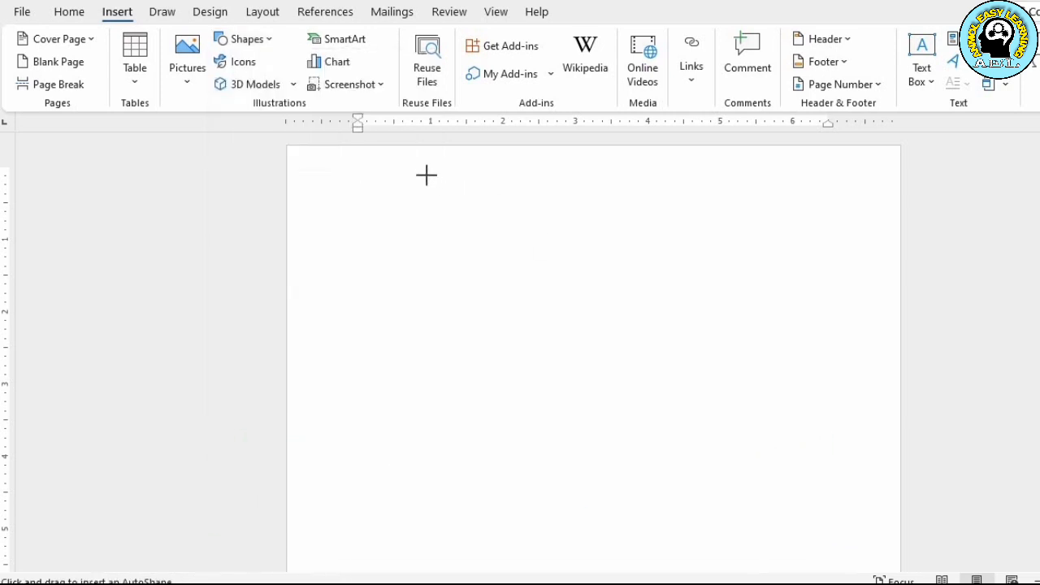
pyautogui.moveTo(426, 174)
pyautogui.mouseDown()
pyautogui.moveTo(529, 236)
pyautogui.moveTo(631, 332)
pyautogui.moveTo(666, 388)
pyautogui.moveTo(660, 494)
pyautogui.mouseUp()
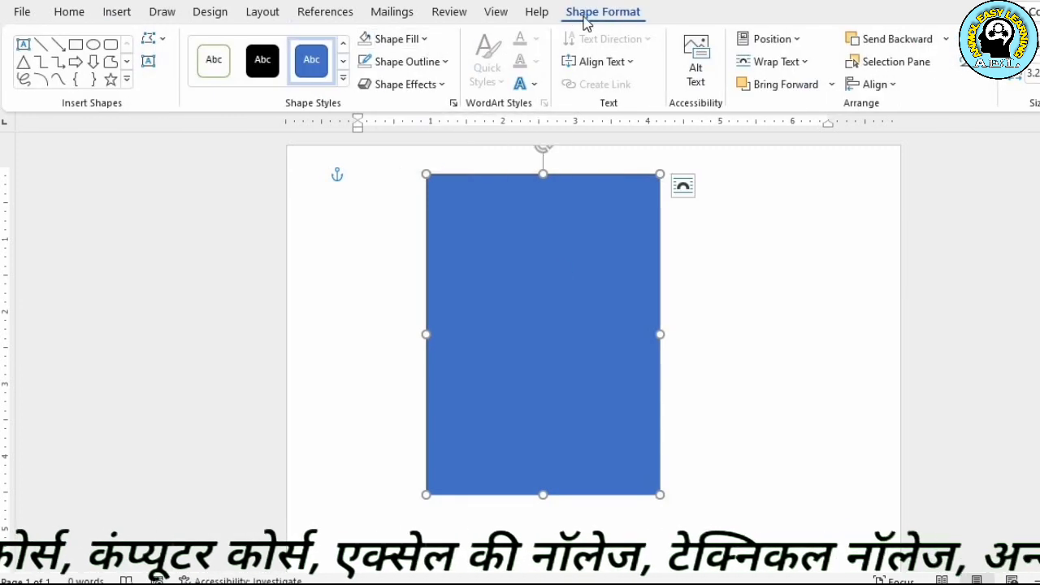
pyautogui.click(812, 413)
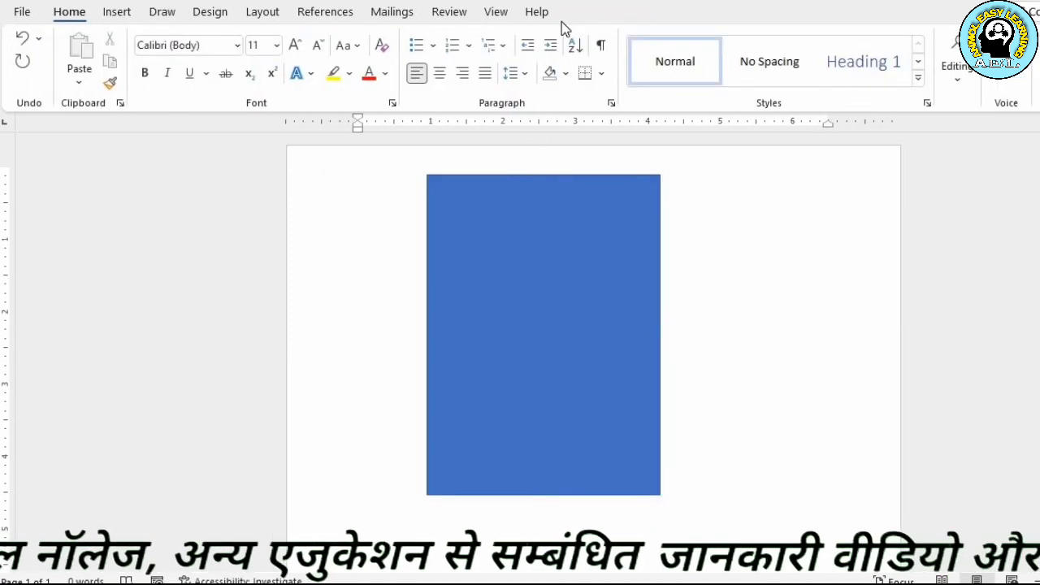
# Remove the rectangle's fill and set its outline weight to 1½ pt.
pyautogui.click(597, 246)
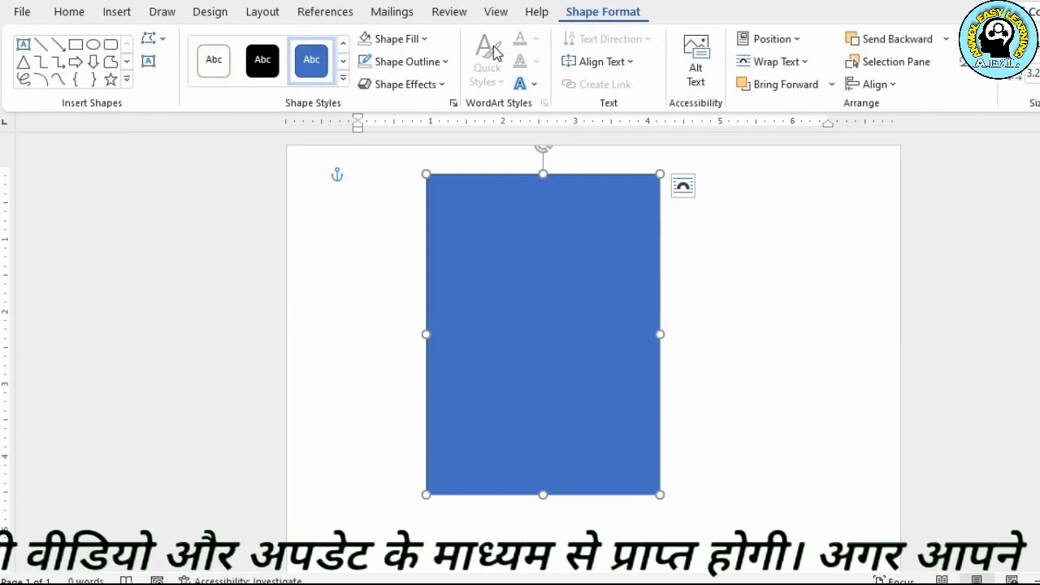
pyautogui.click(422, 39)
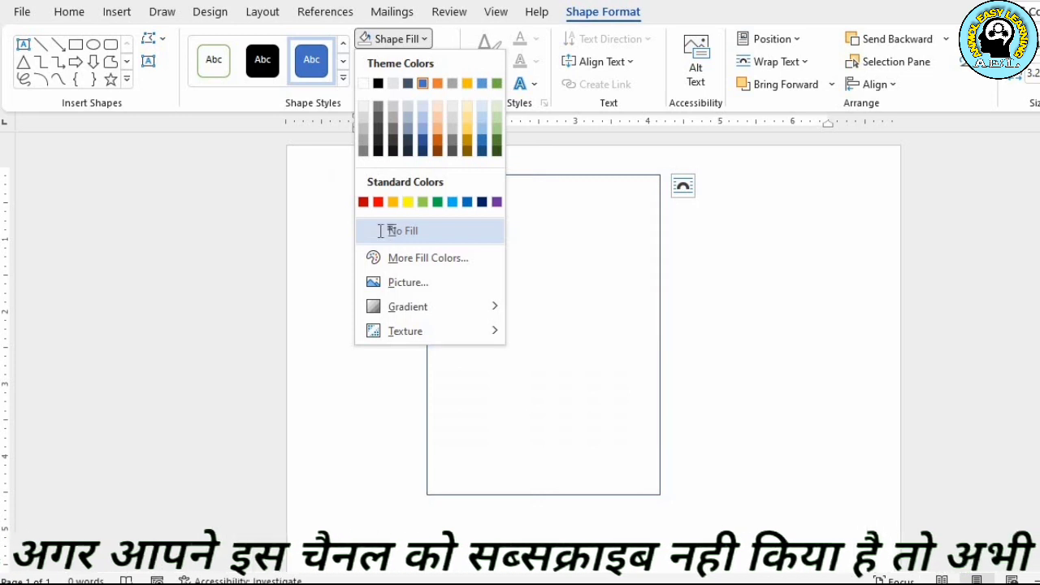
pyautogui.click(383, 233)
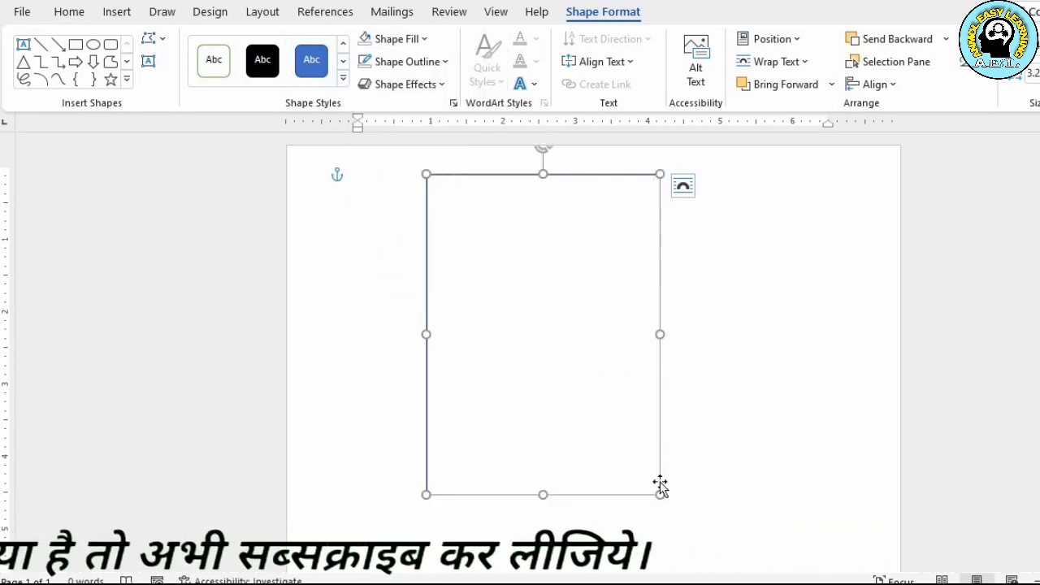
pyautogui.click(445, 63)
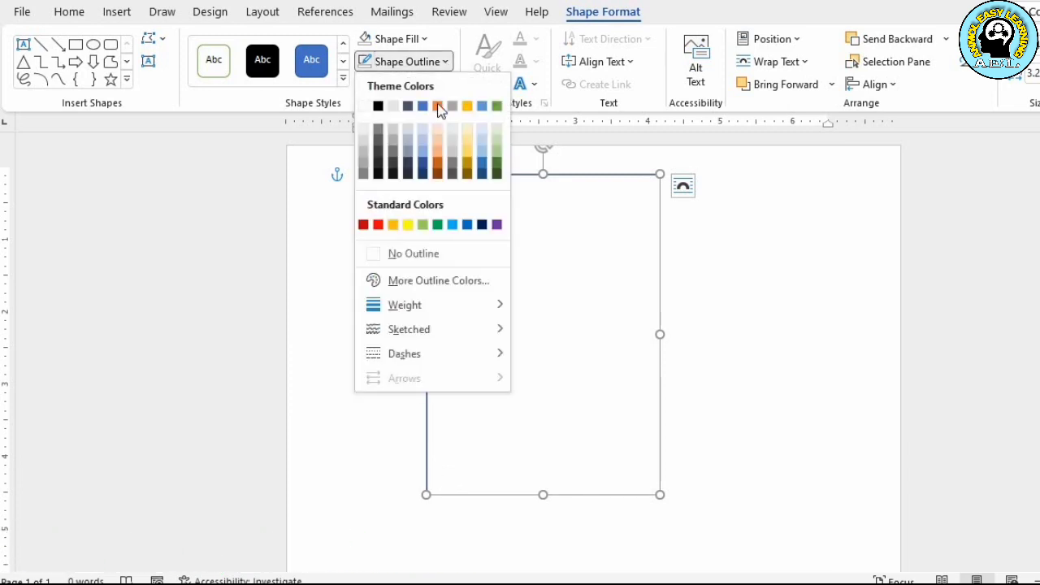
pyautogui.moveTo(464, 311)
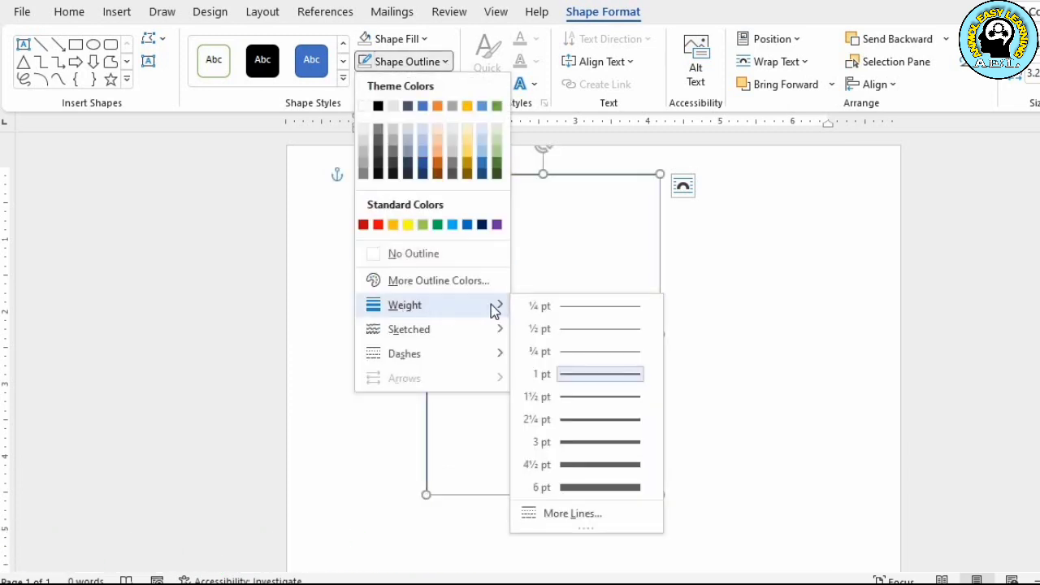
pyautogui.click(571, 396)
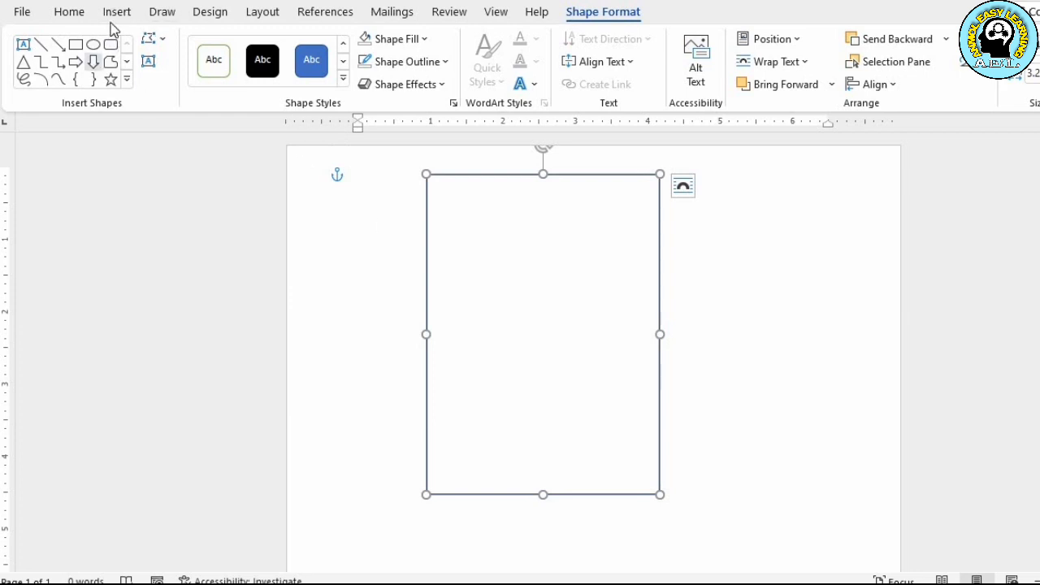
# Draw an isosceles triangle across the full width of the rectangle's upper half and rotate it to point straight down.
pyautogui.click(113, 16)
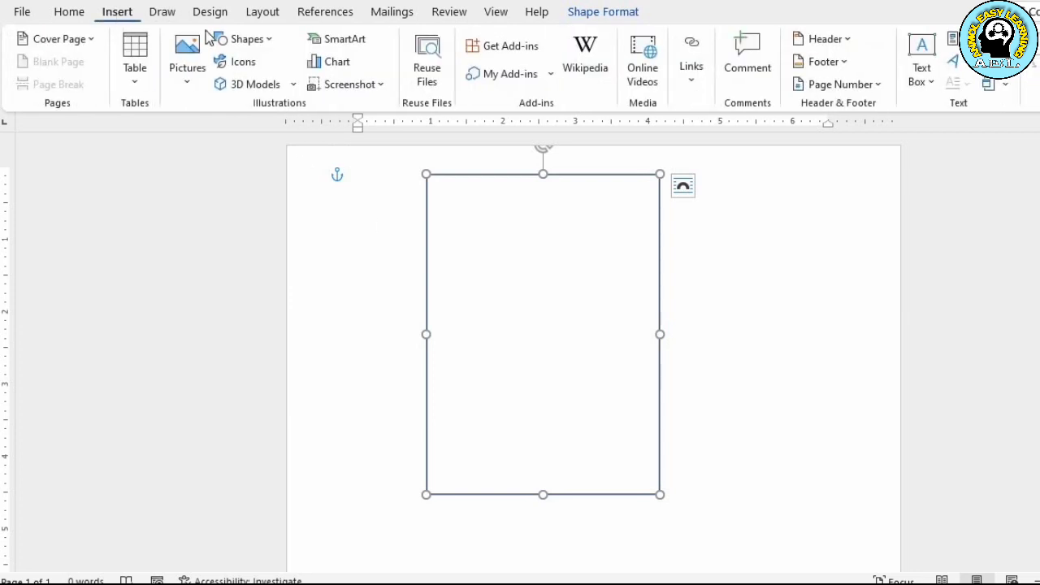
pyautogui.click(267, 41)
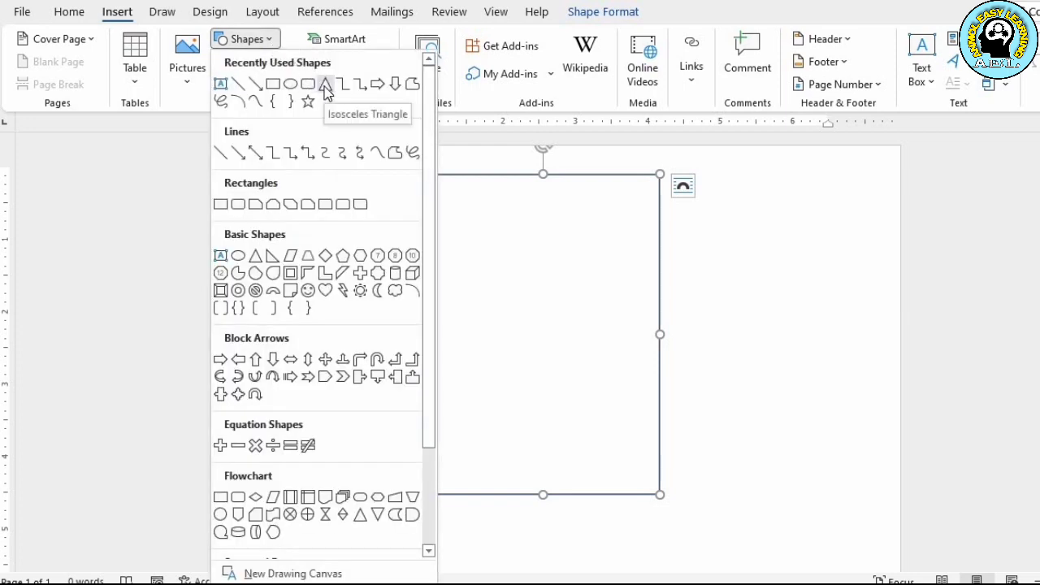
pyautogui.click(325, 85)
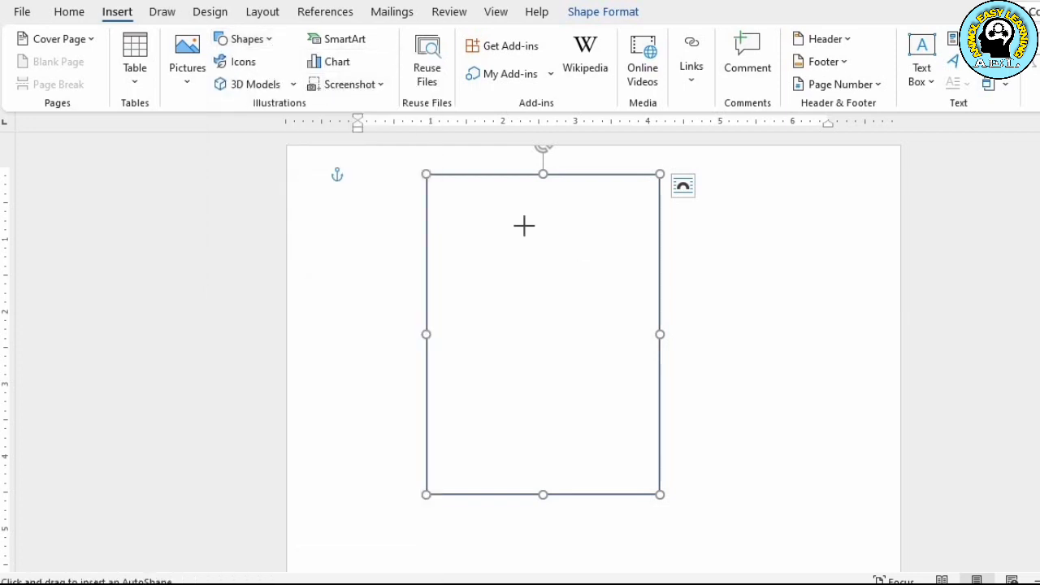
pyautogui.moveTo(426, 173); pyautogui.dragTo(660, 335)
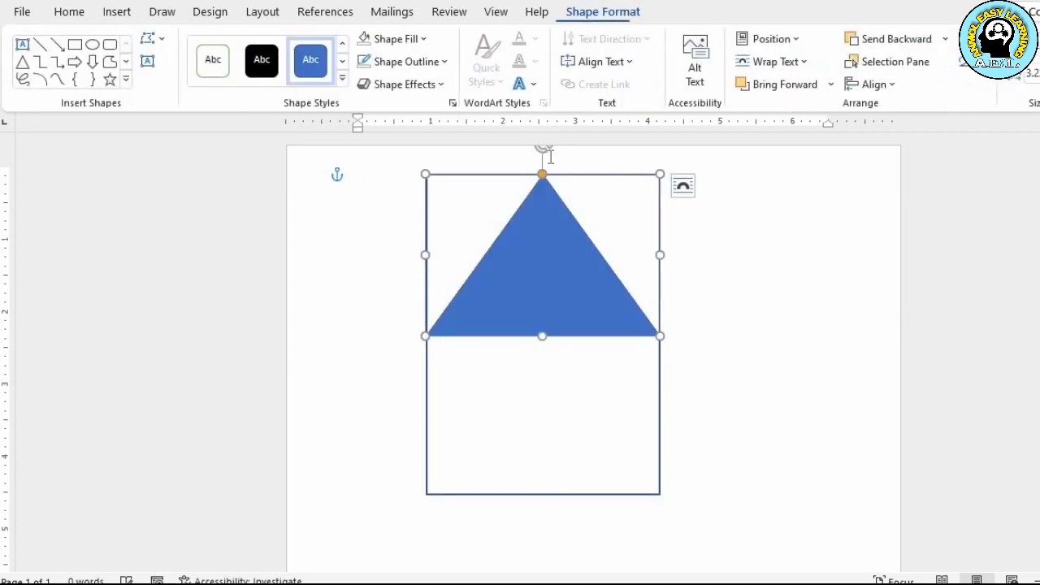
pyautogui.moveTo(541, 153); pyautogui.dragTo(542, 279)
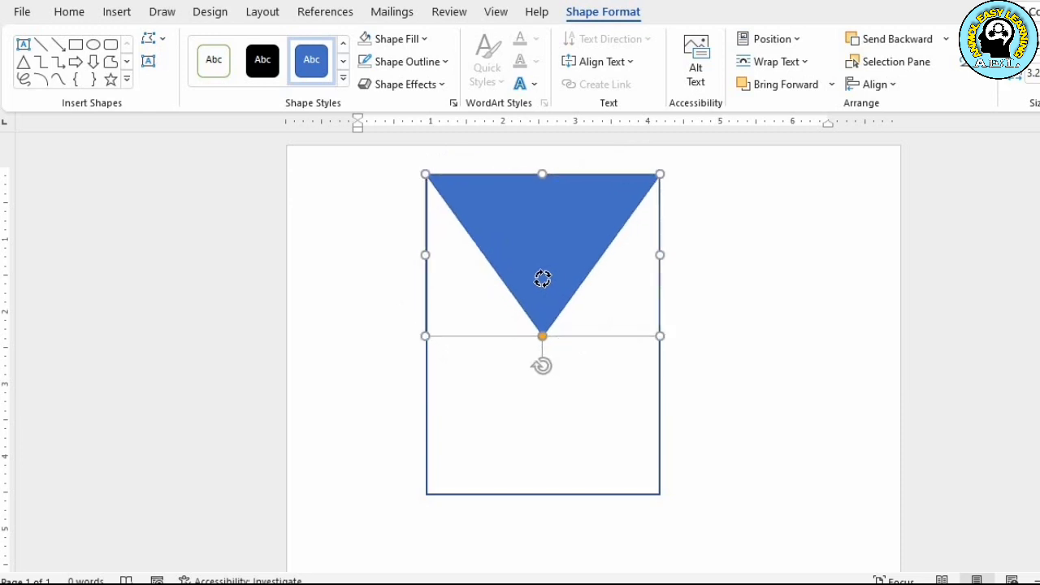
pyautogui.click(730, 302)
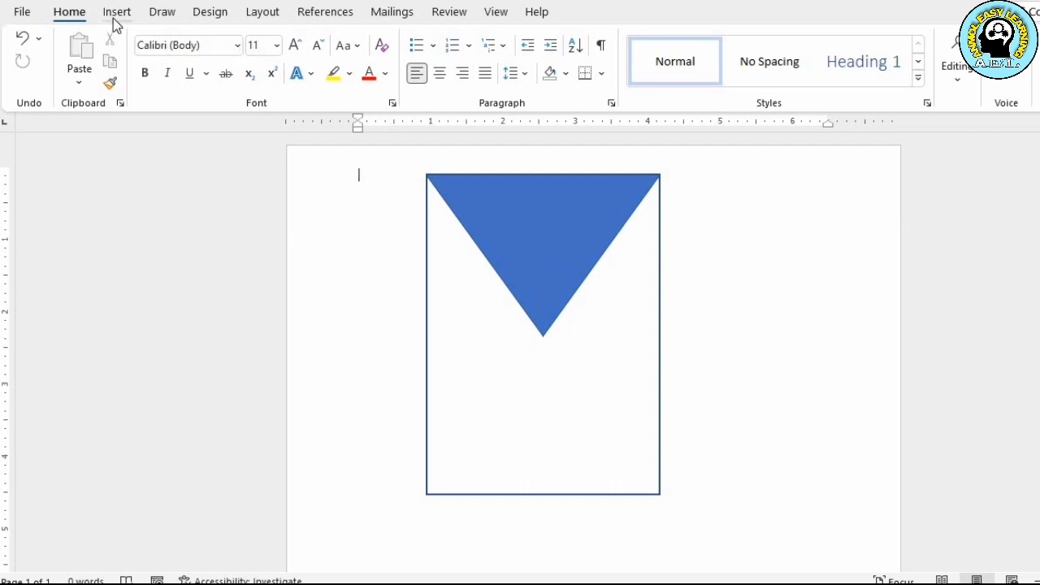
# Fill the triangle with standard dark blue and give the rectangle an outline of the same dark blue.
pyautogui.click(553, 243)
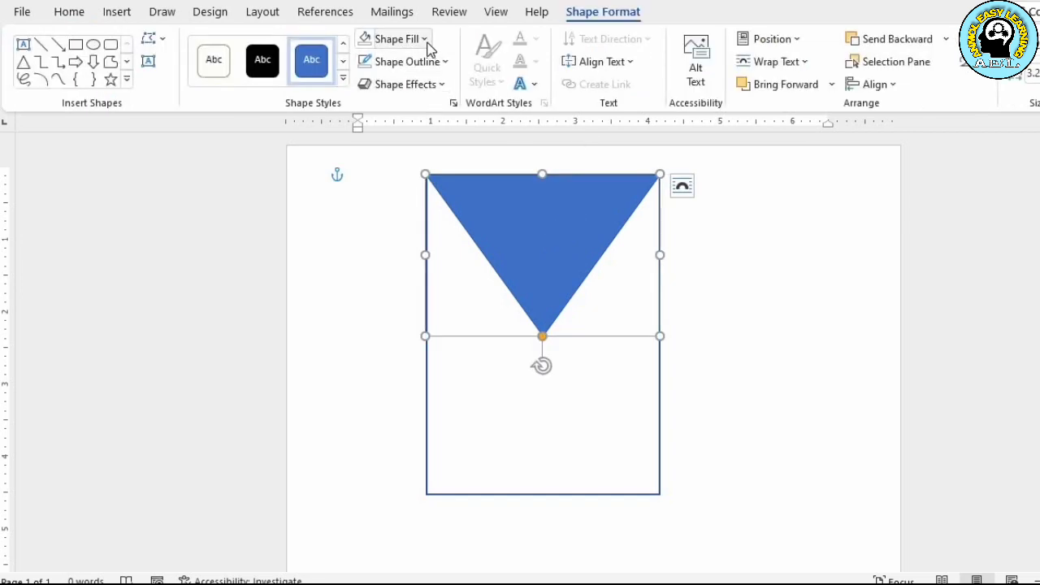
pyautogui.click(425, 40)
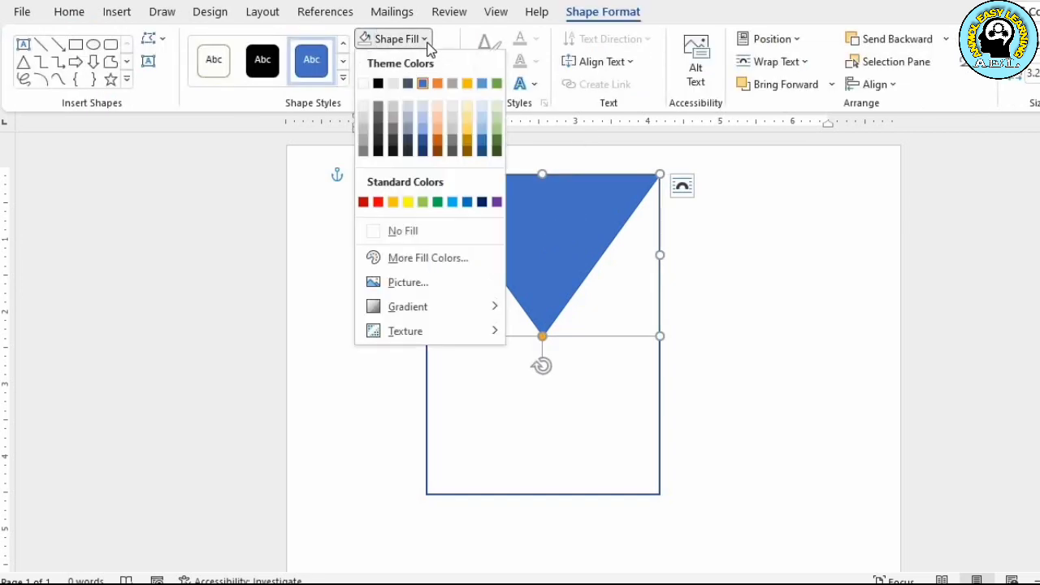
pyautogui.click(481, 203)
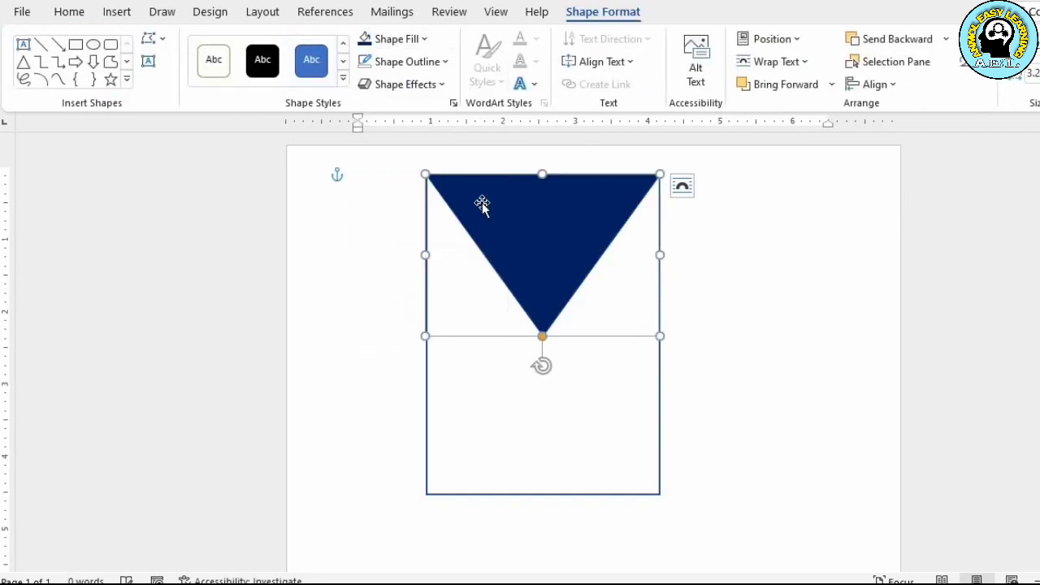
pyautogui.click(428, 366)
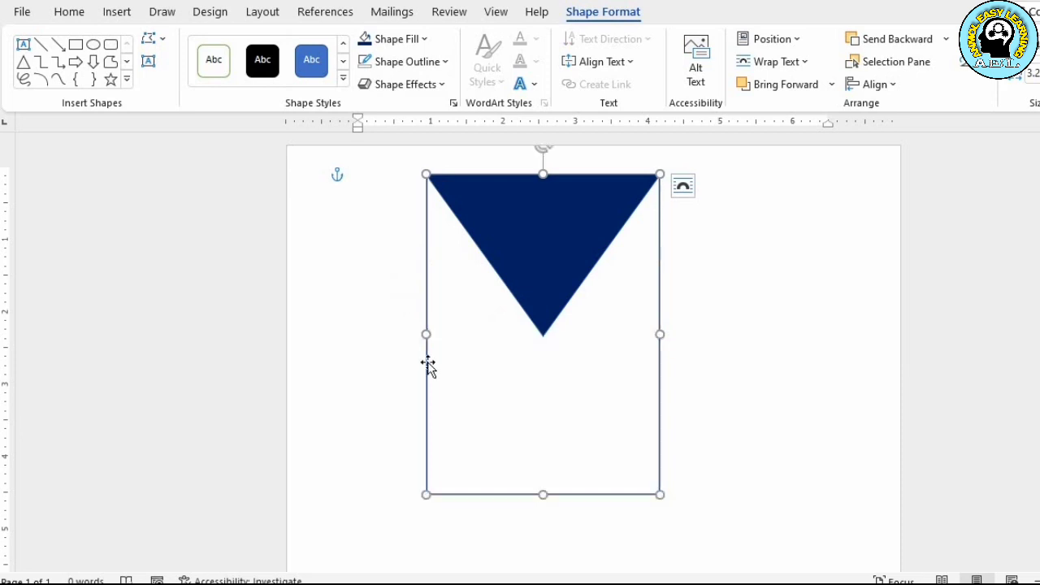
pyautogui.click(446, 63)
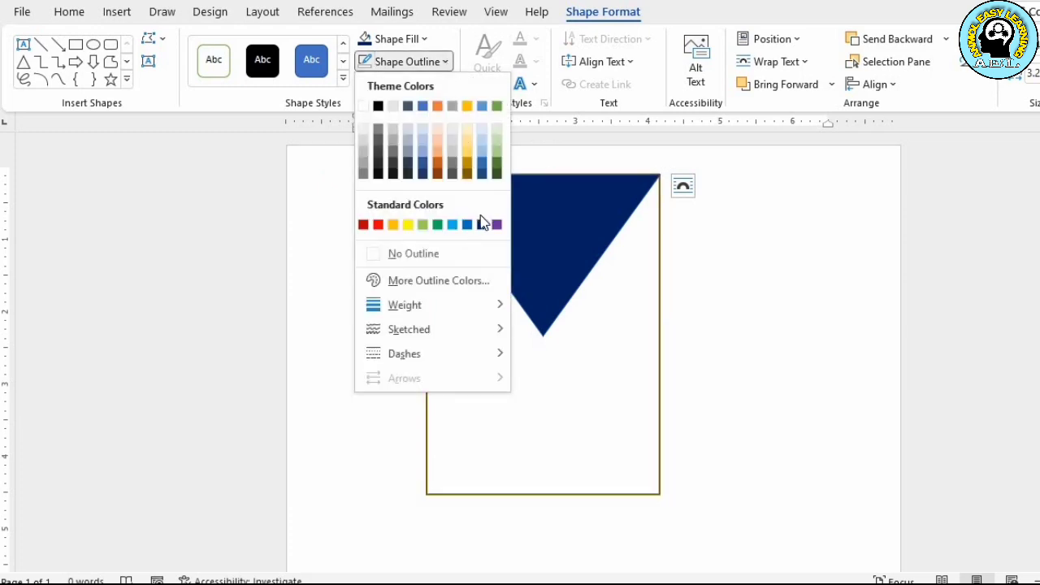
pyautogui.click(481, 225)
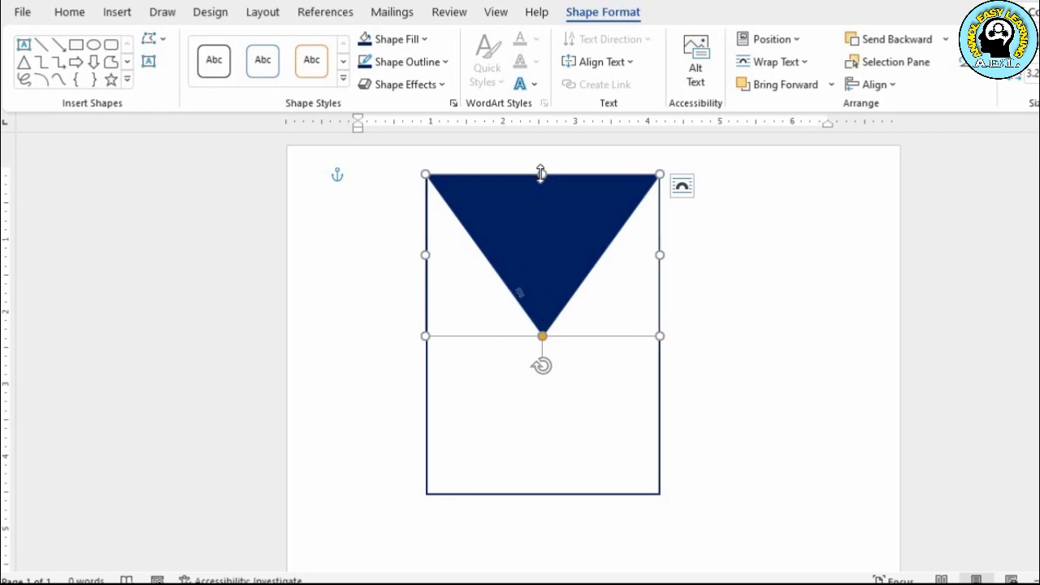
# Reduce the triangle's height slightly and move it back up against the rectangle's top edge.
pyautogui.moveTo(541, 174); pyautogui.dragTo(541, 187)
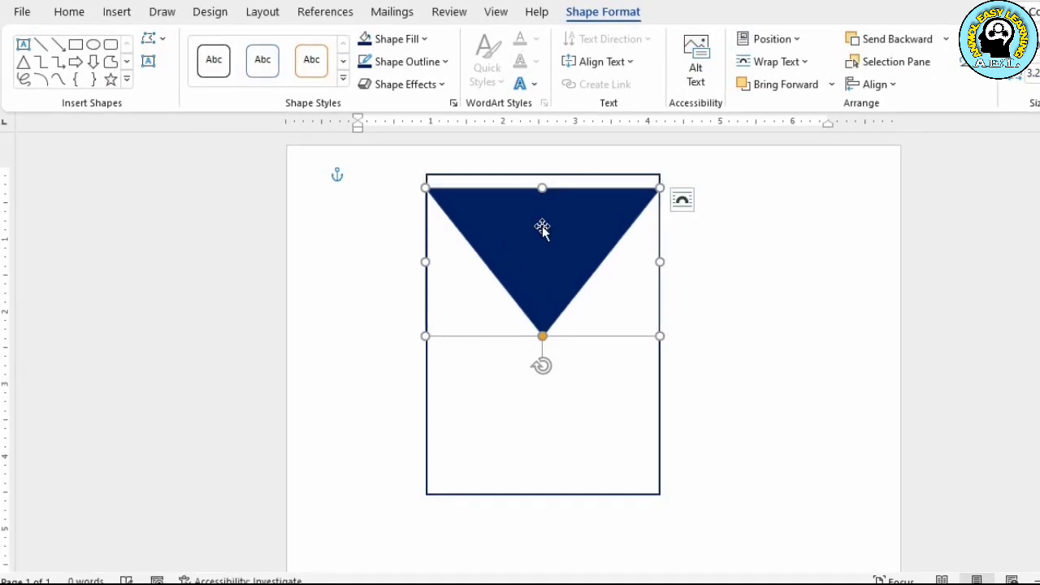
pyautogui.moveTo(541, 229); pyautogui.dragTo(542, 211)
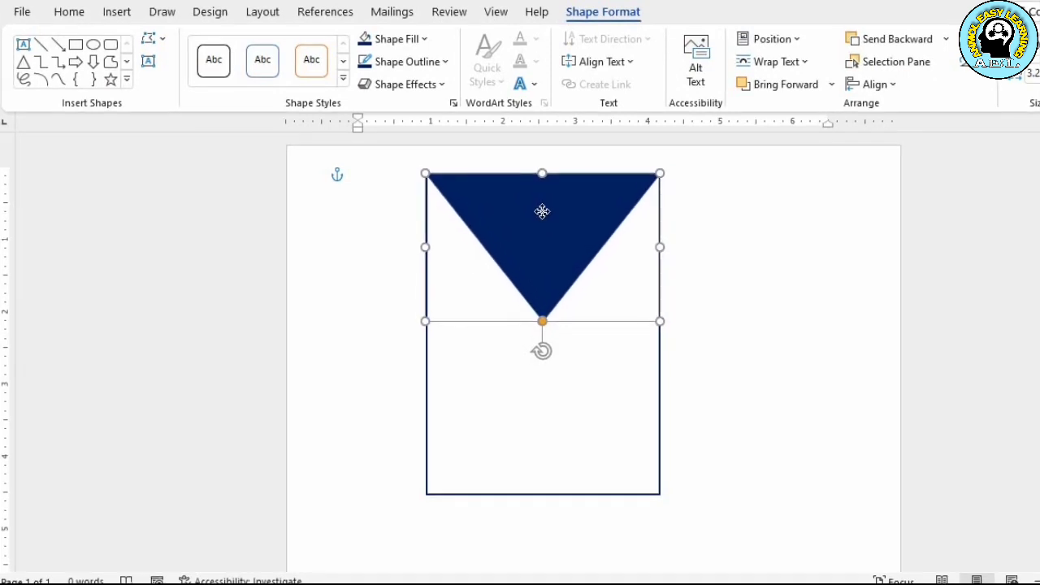
pyautogui.click(679, 266)
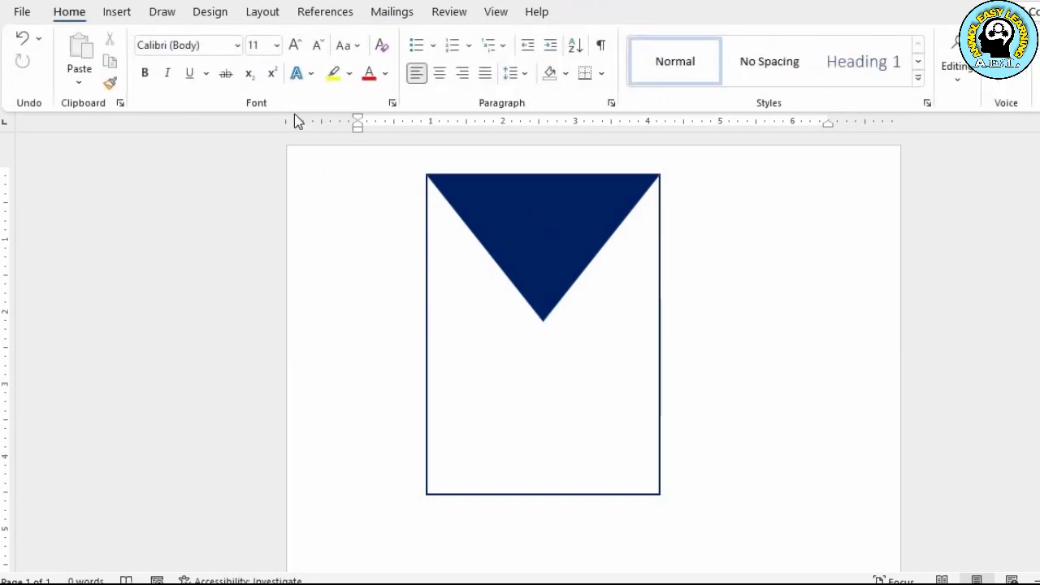
# Draw a circle about 1.4 inches across and center it horizontally over the triangle's lower tip.
pyautogui.click(116, 13)
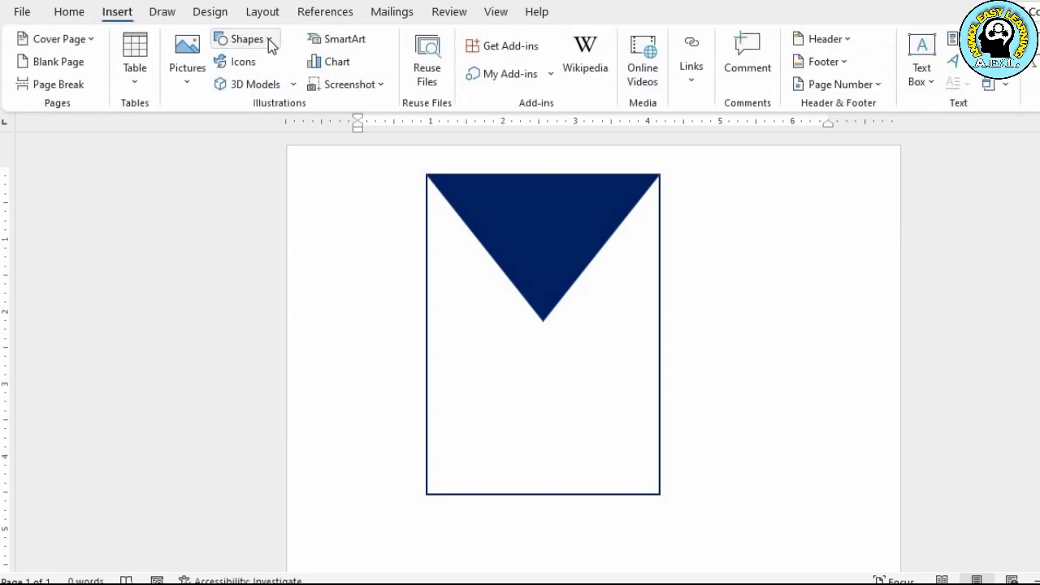
pyautogui.click(268, 39)
pyautogui.click(291, 85)
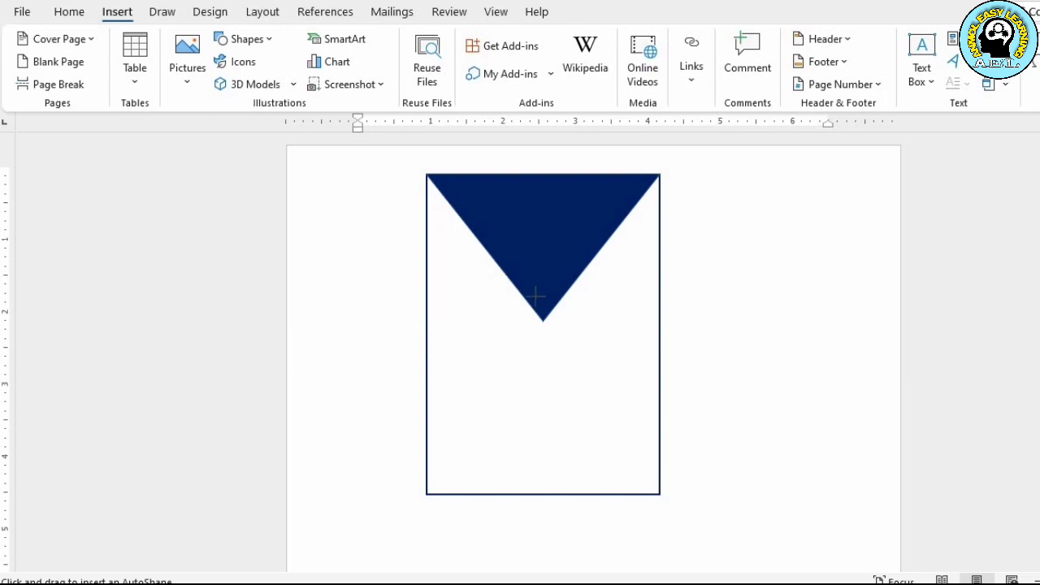
pyautogui.moveTo(499, 267); pyautogui.dragTo(599, 367)
pyautogui.moveTo(550, 325); pyautogui.dragTo(545, 294)
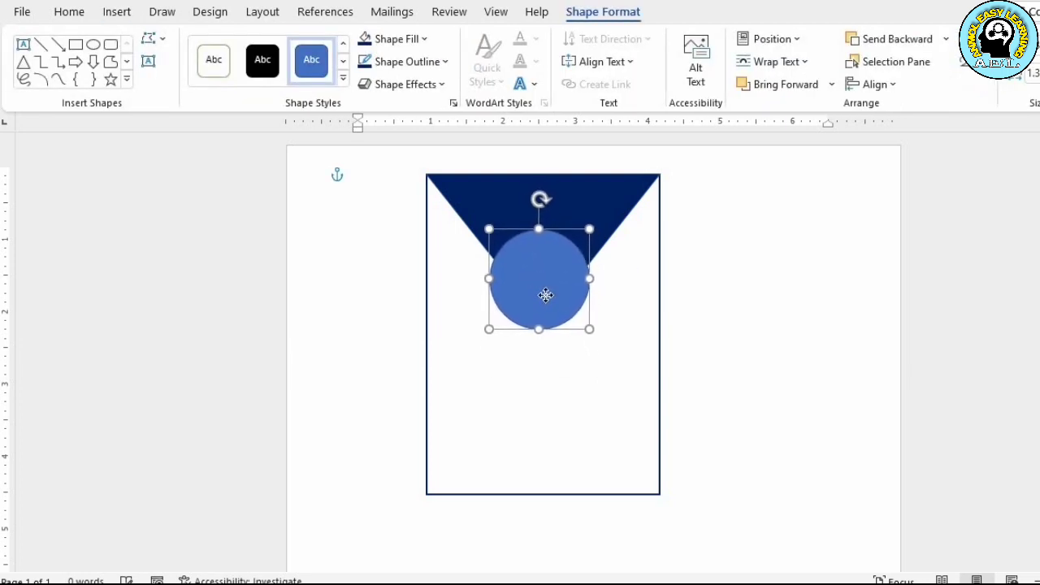
pyautogui.press('Right')
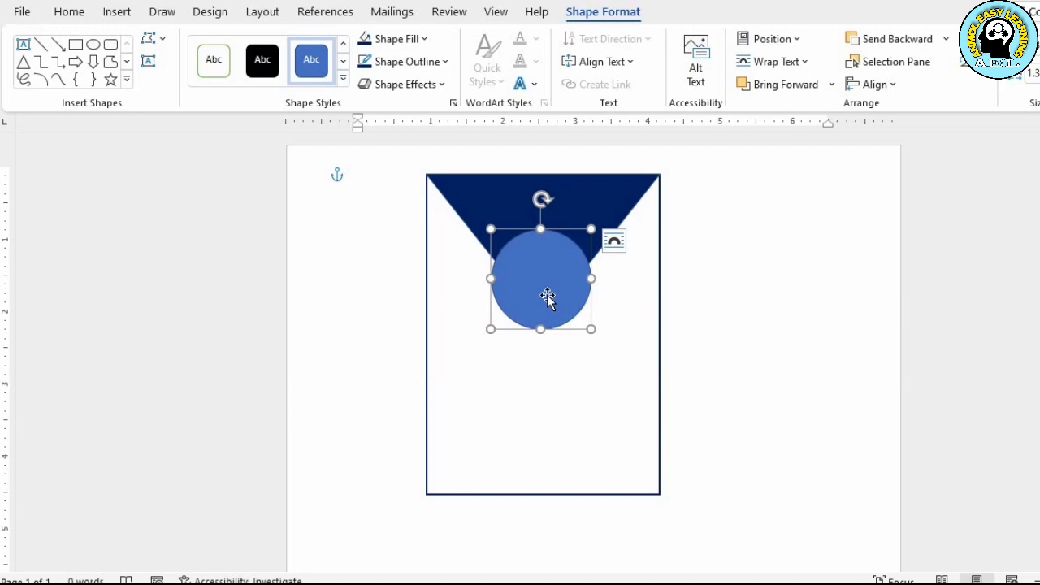
pyautogui.rightClick(549, 302)
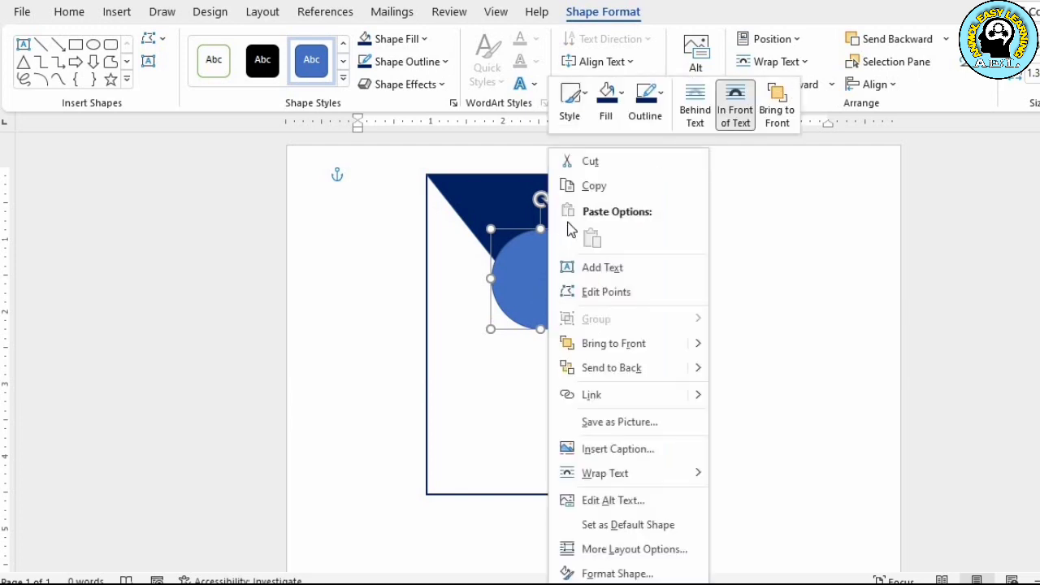
pyautogui.click(623, 95)
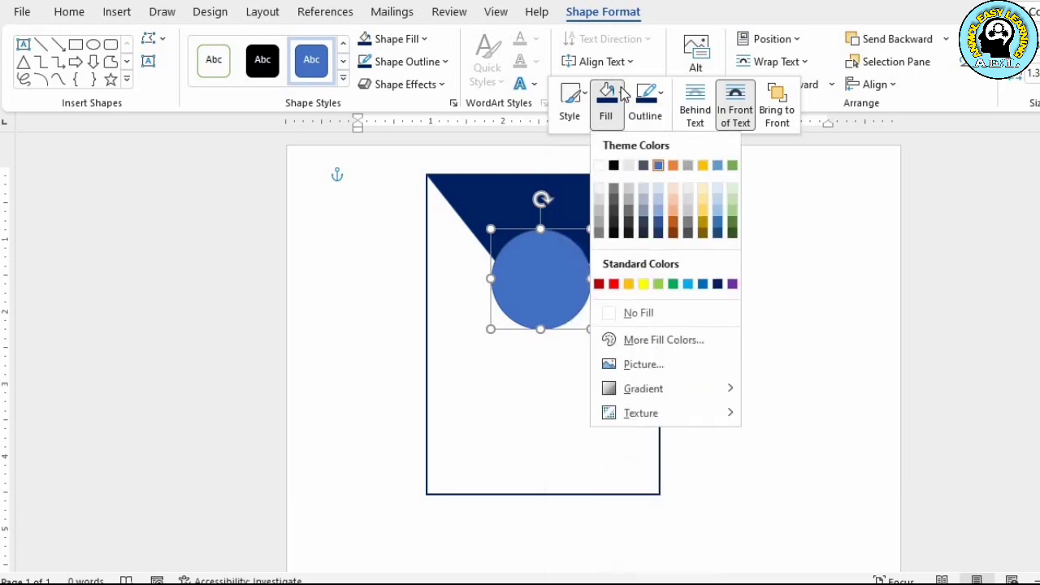
pyautogui.click(521, 288)
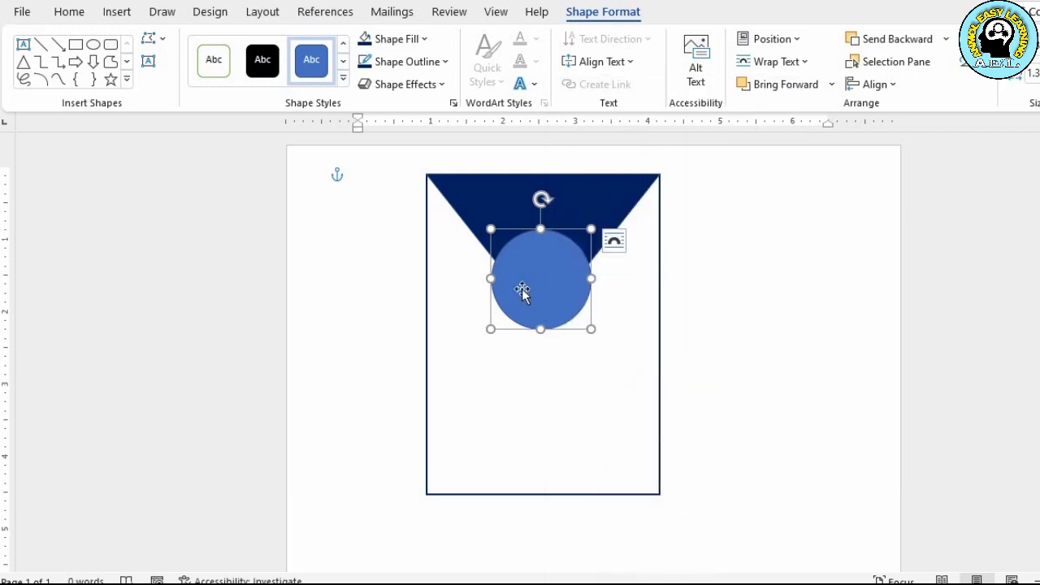
# Fill the circle with the picture file Anmol Photo.jpg from the computer.
pyautogui.rightClick(523, 291)
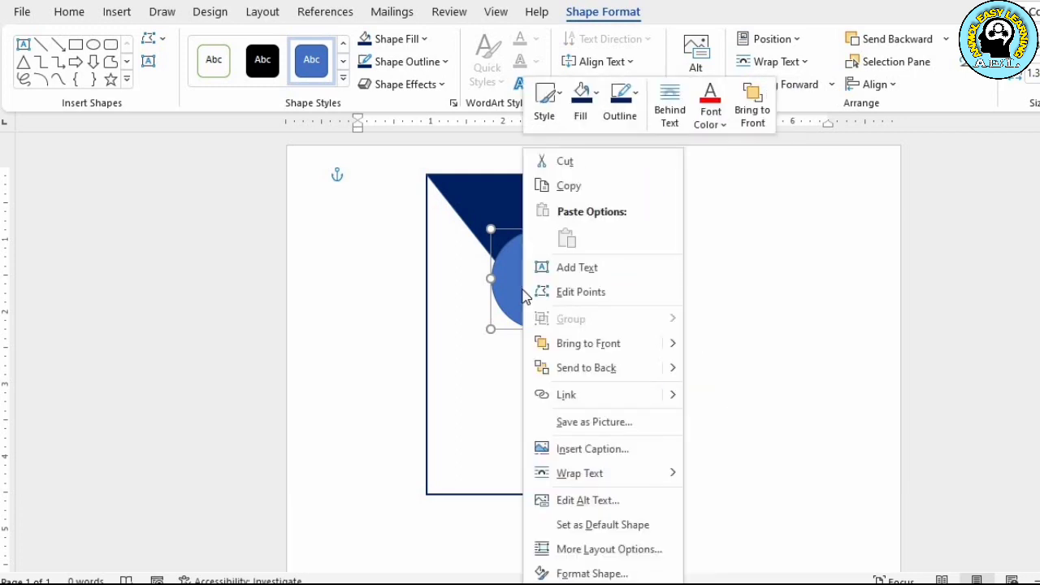
pyautogui.click(598, 97)
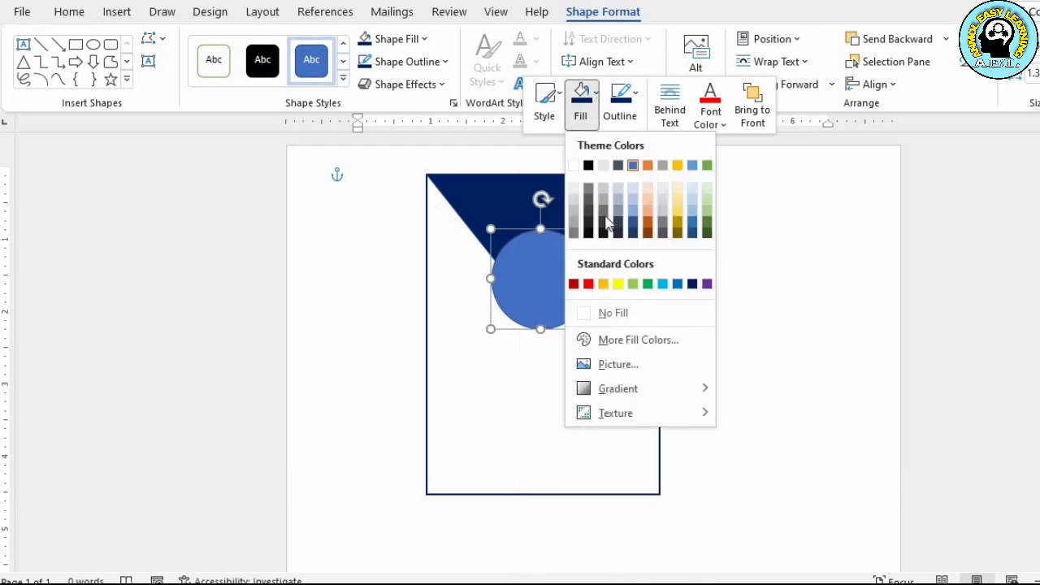
pyautogui.click(605, 367)
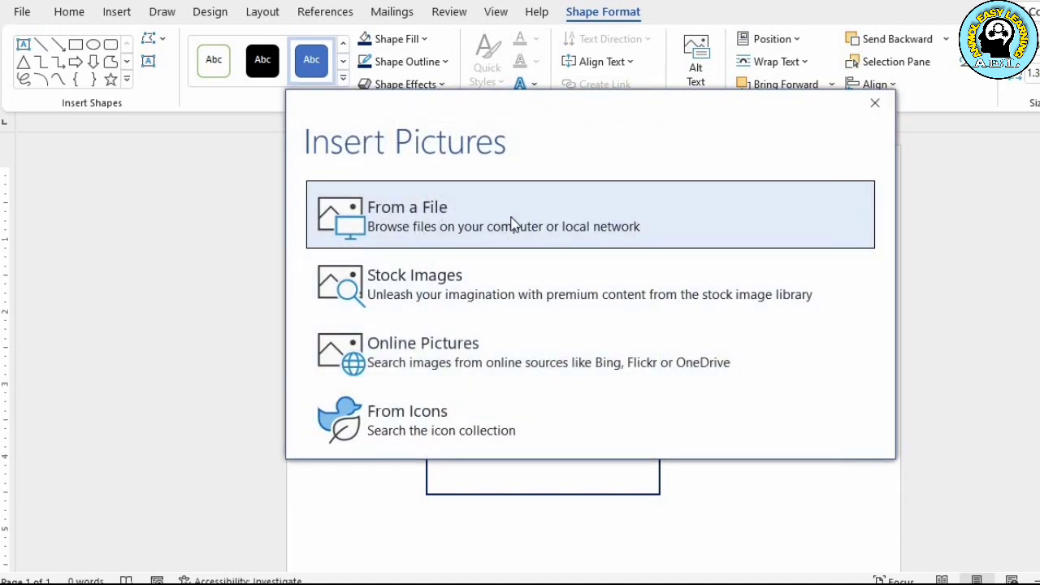
pyautogui.click(469, 225)
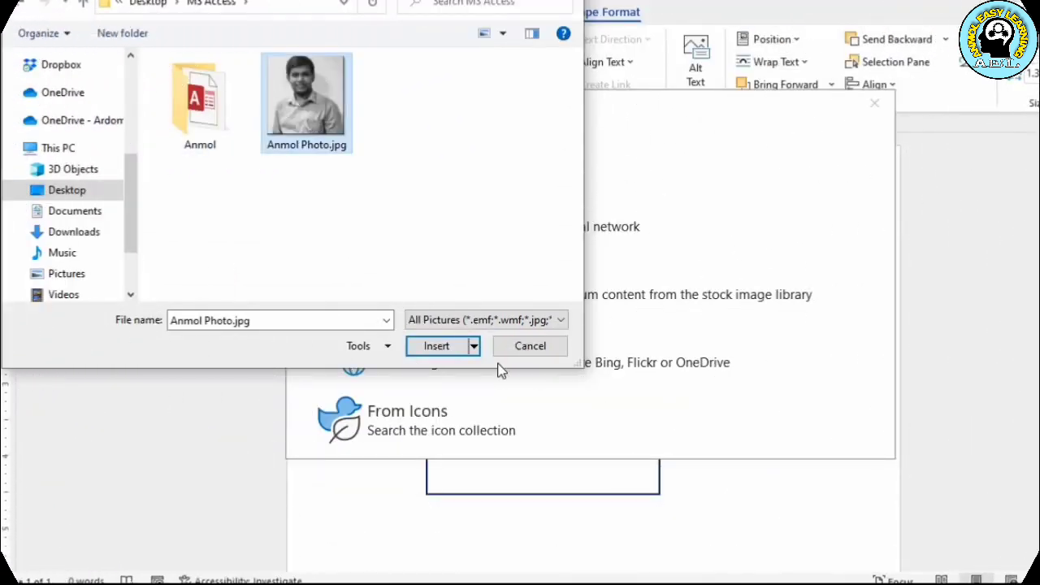
pyautogui.click(432, 345)
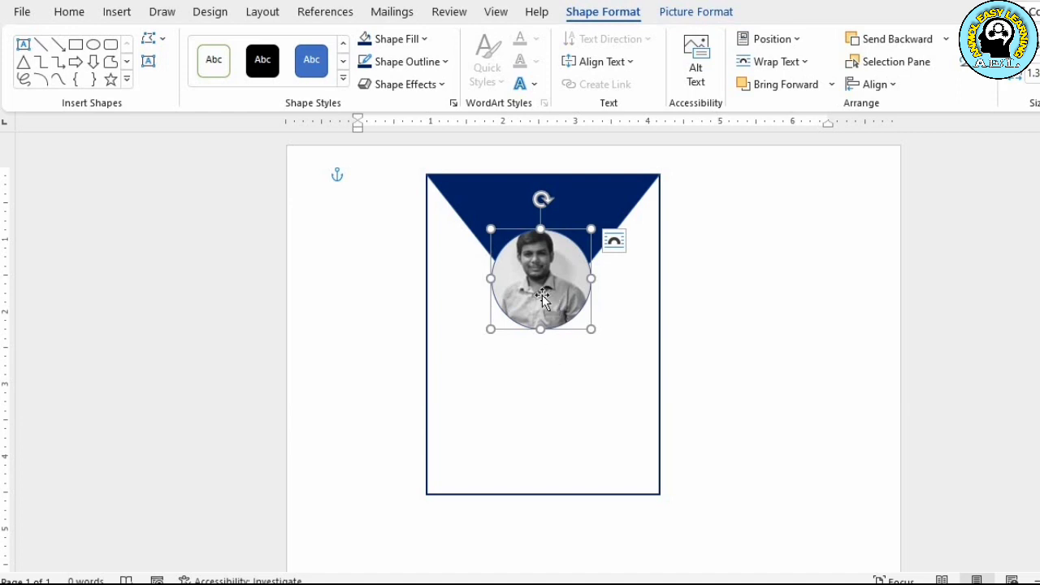
pyautogui.click(536, 379)
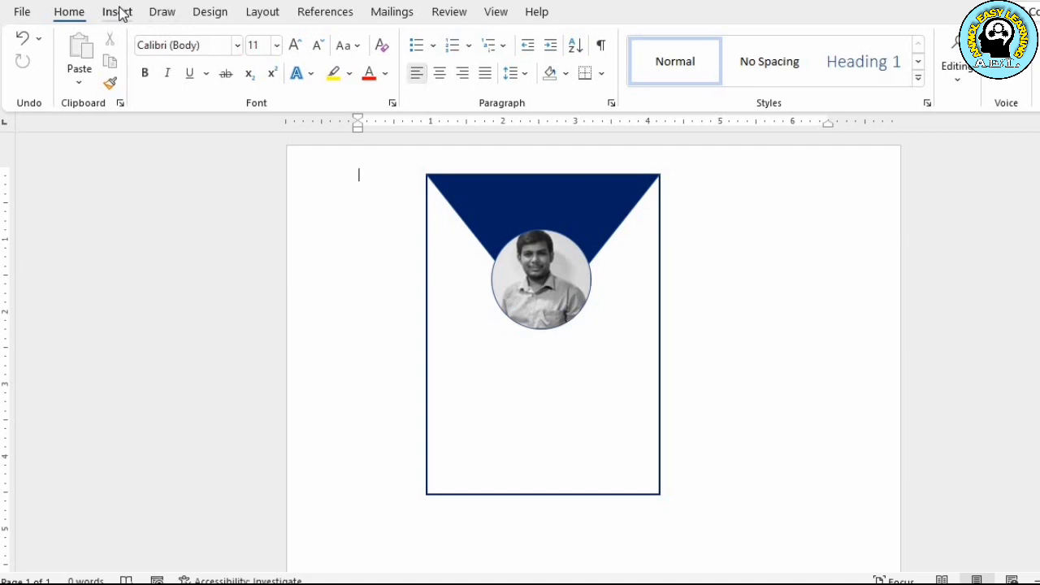
# Draw a rectangle about 2.6 inches wide across the triangle's upper part and add the text "Anmol Easy Learning" inside it.
pyautogui.click(119, 12)
pyautogui.click(271, 45)
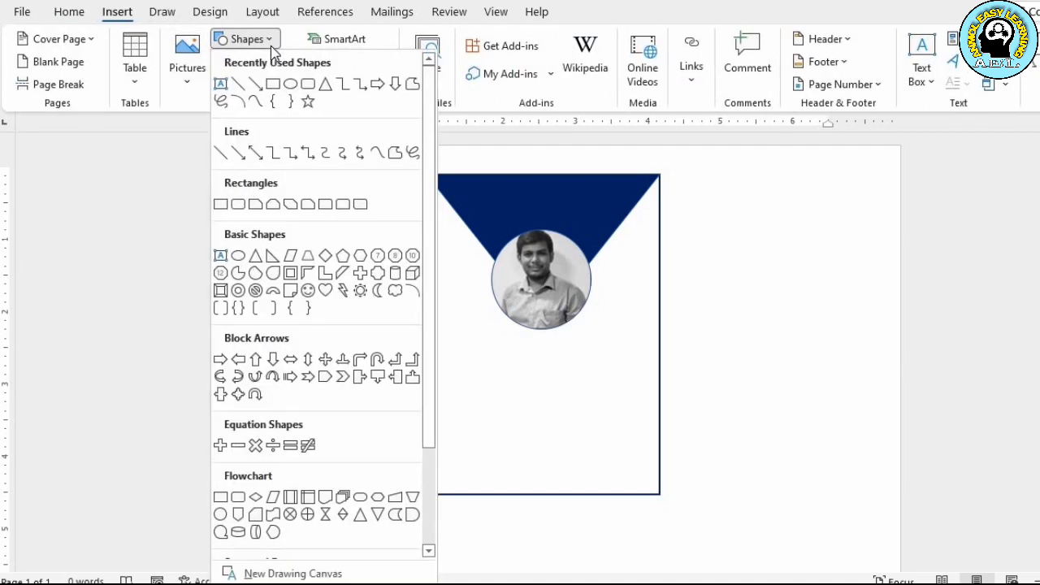
pyautogui.click(273, 84)
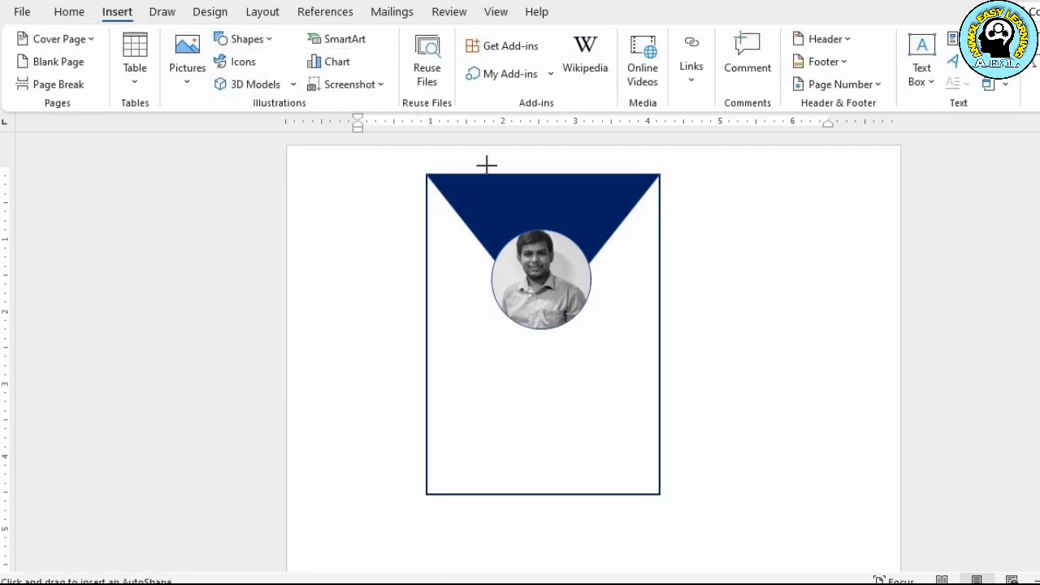
pyautogui.moveTo(445, 177); pyautogui.dragTo(637, 210)
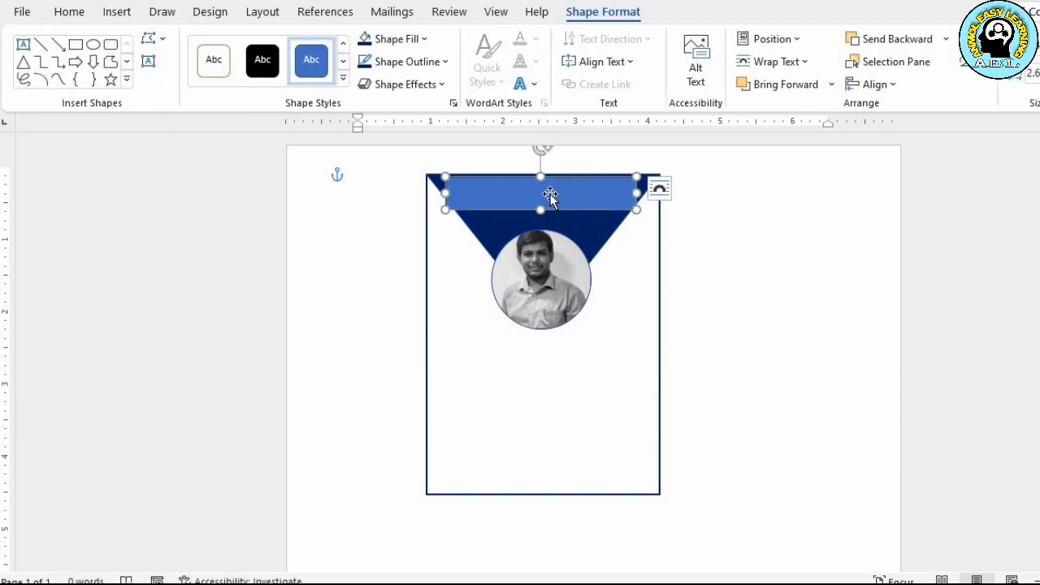
pyautogui.rightClick(550, 196)
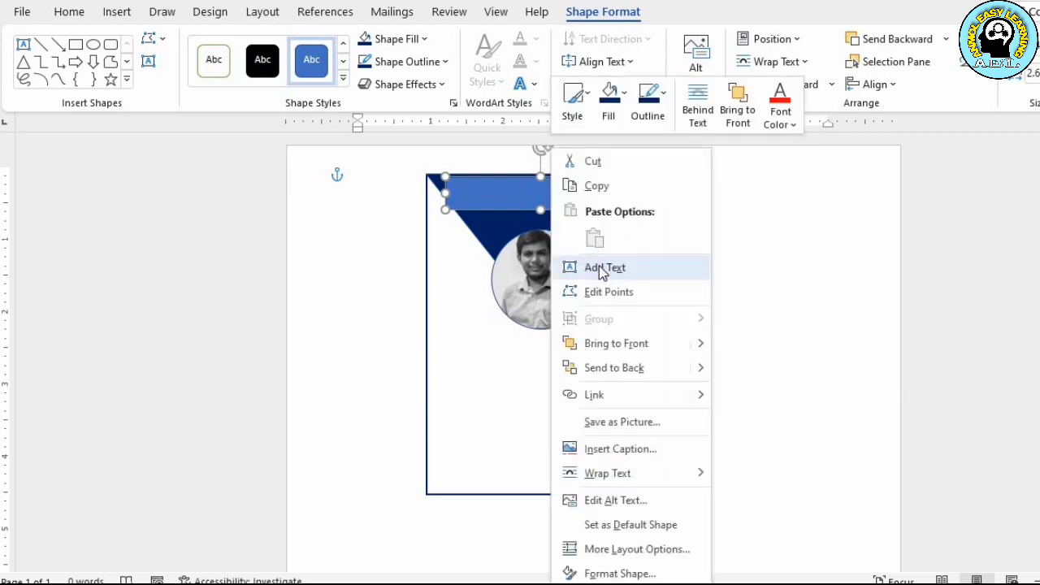
pyautogui.click(598, 268)
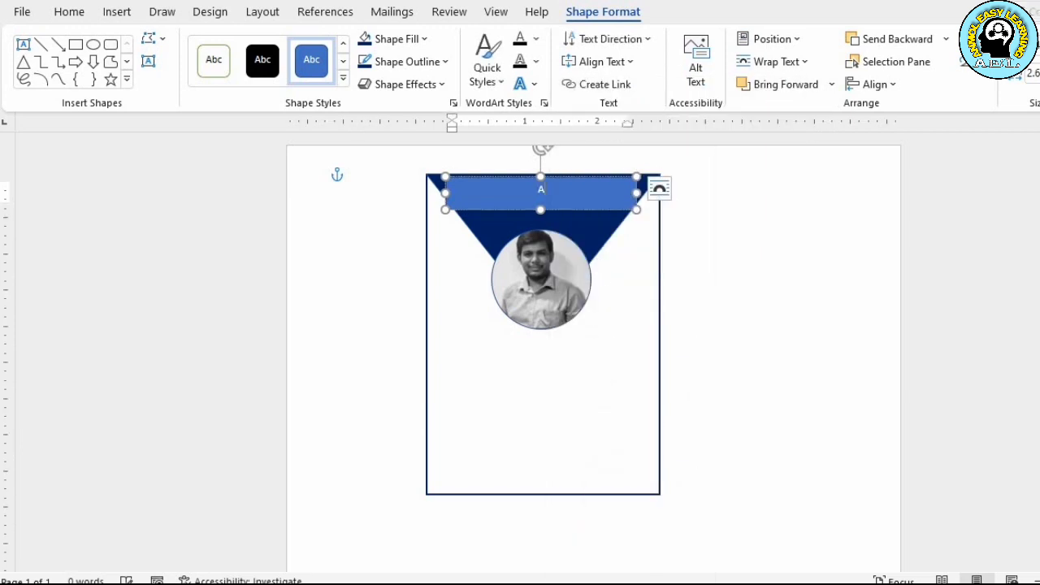
pyautogui.write('Anmol Easy Learning')
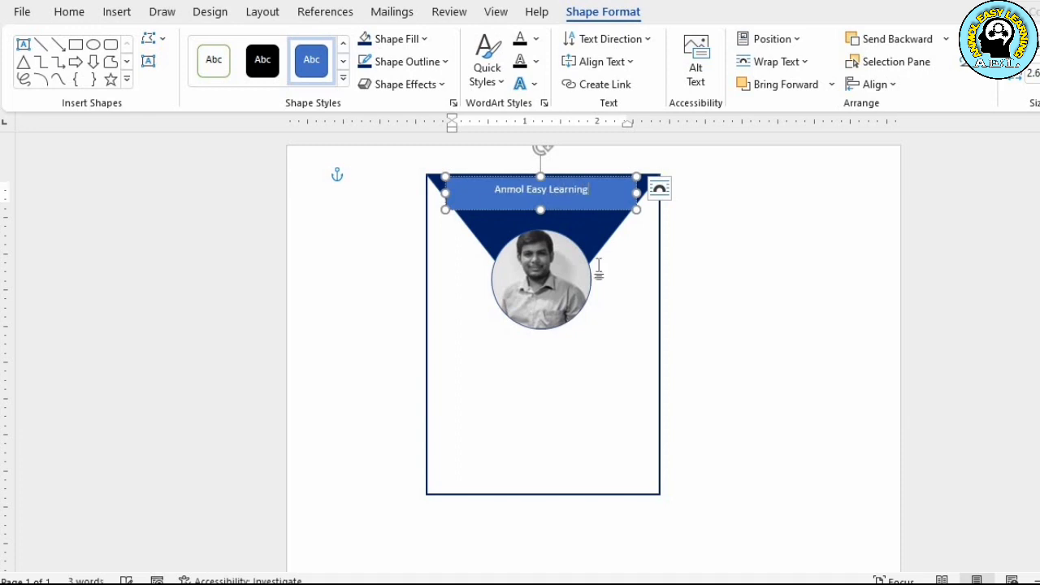
# Make the heading text bold and remove both the fill and the outline of its rectangle.
pyautogui.hotkey('ctrl', 'a')
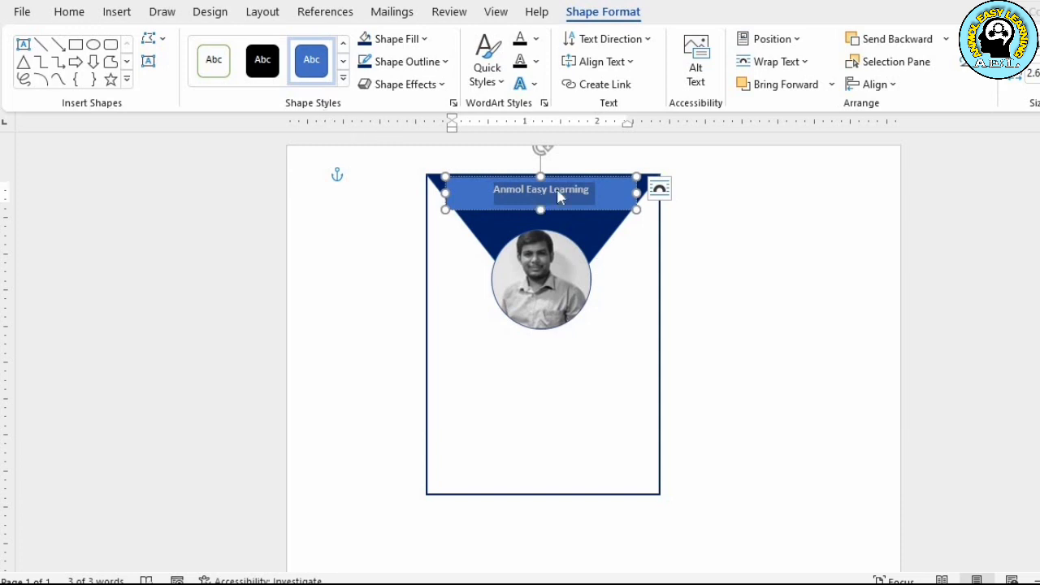
pyautogui.click(423, 40)
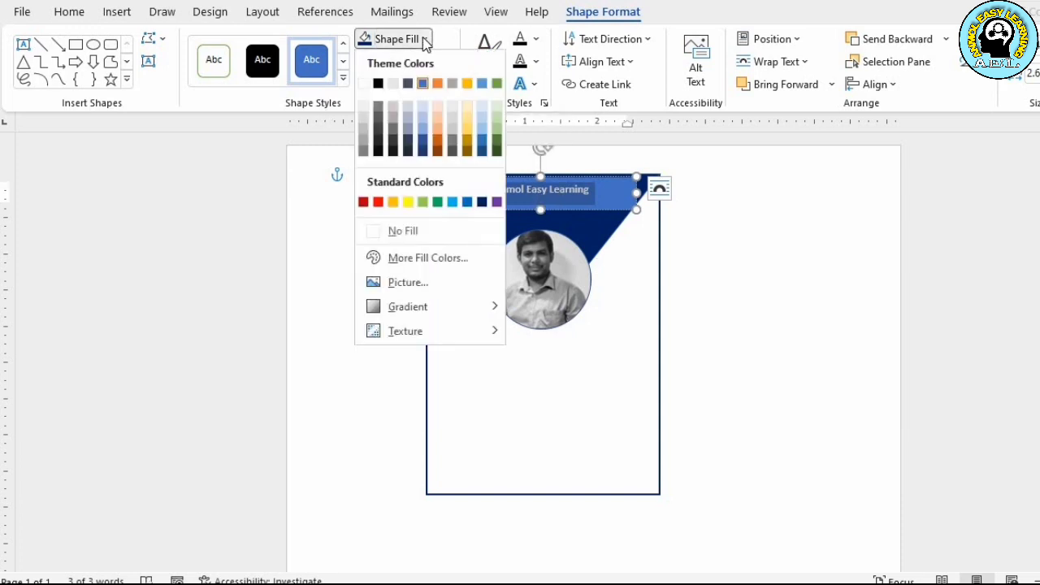
pyautogui.click(383, 237)
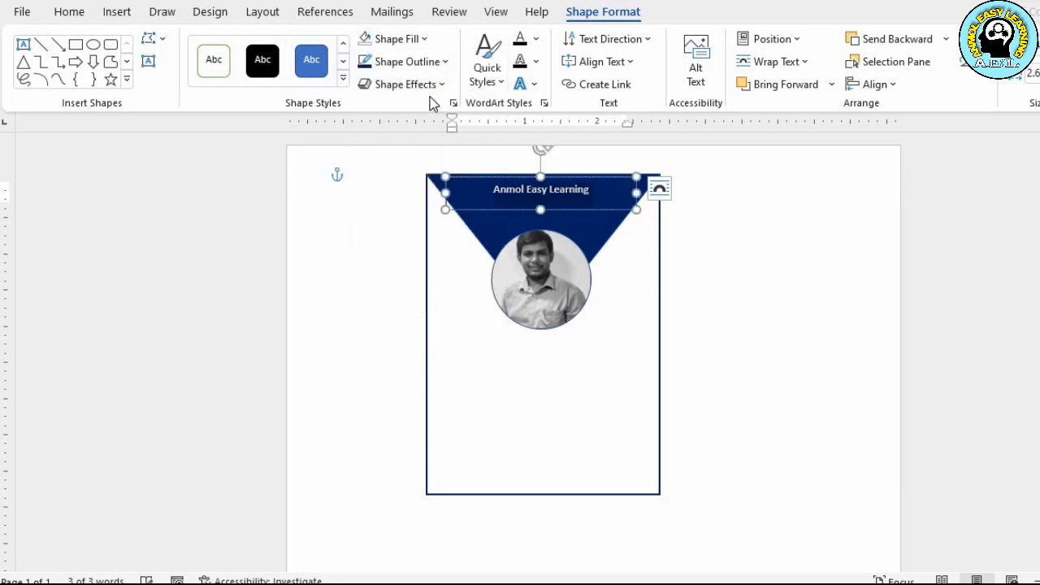
pyautogui.click(445, 63)
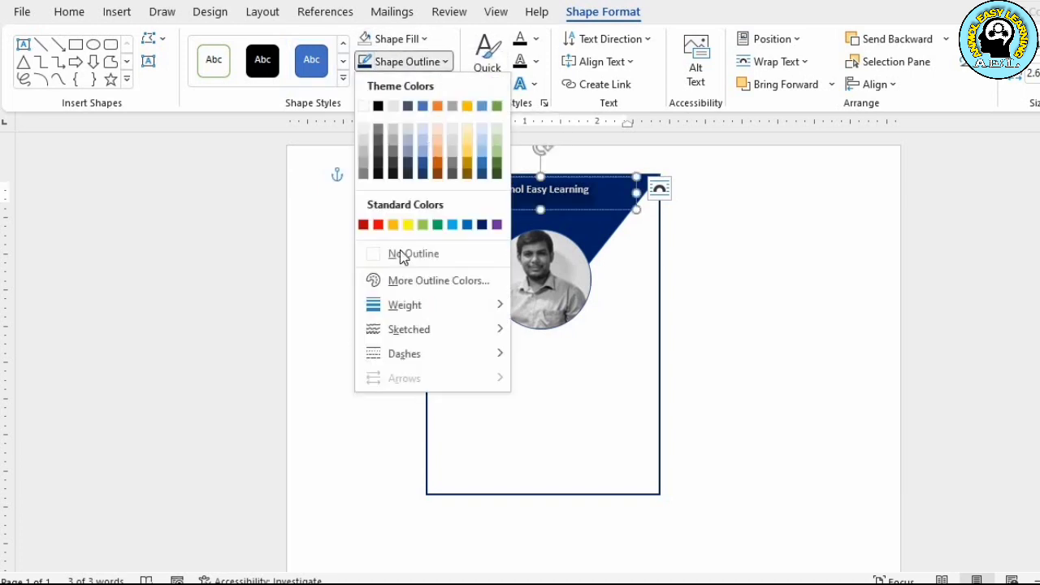
pyautogui.click(410, 254)
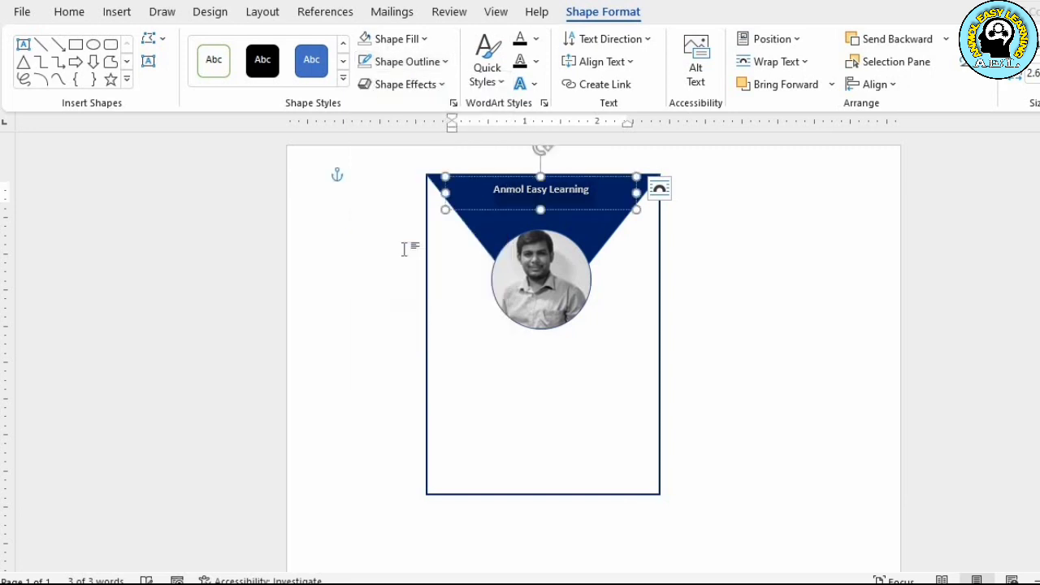
# Enlarge the heading text to size 20, and widen its box slightly and center it over the triangle.
pyautogui.click(65, 13)
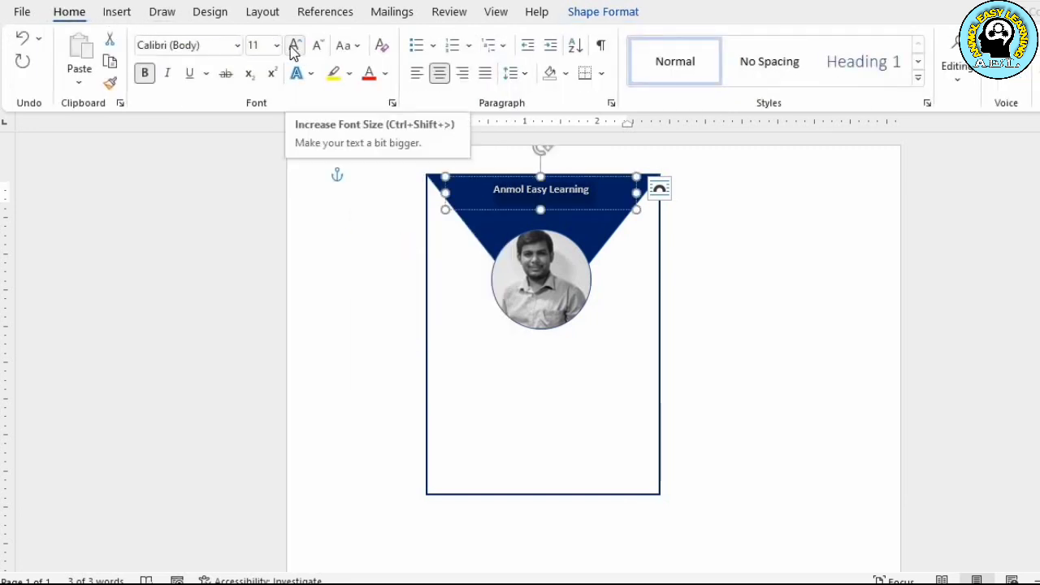
pyautogui.click(276, 45)
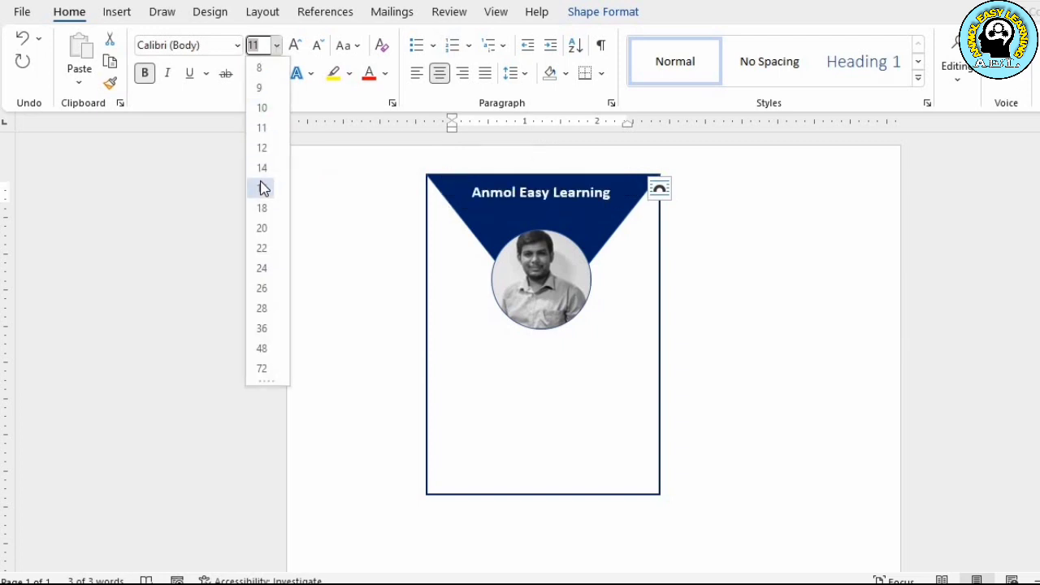
pyautogui.click(261, 229)
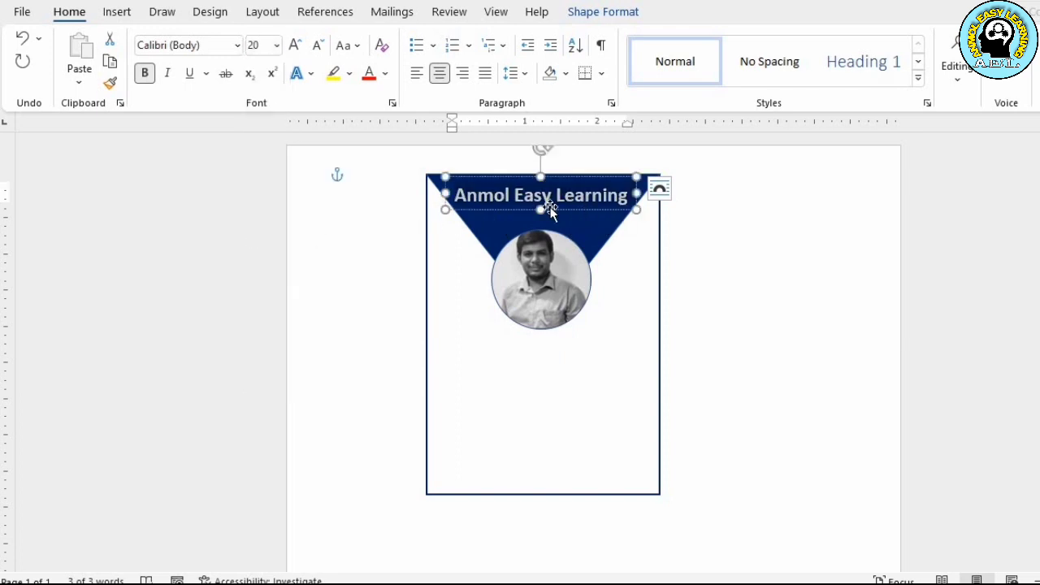
pyautogui.moveTo(439, 192); pyautogui.dragTo(432, 191)
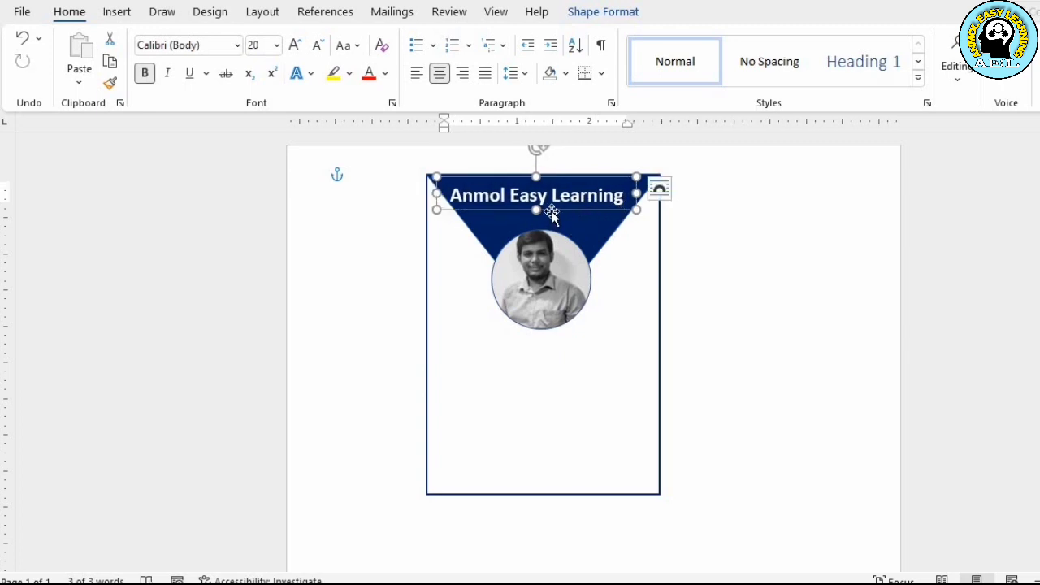
pyautogui.moveTo(550, 209); pyautogui.dragTo(556, 210)
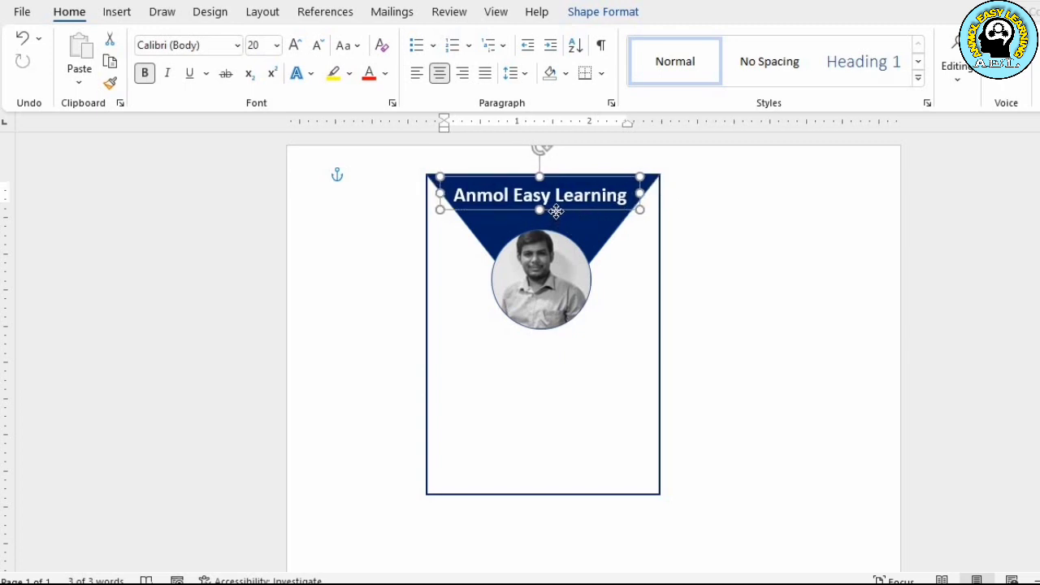
# Set the heading's font size to 21.
pyautogui.click(277, 46)
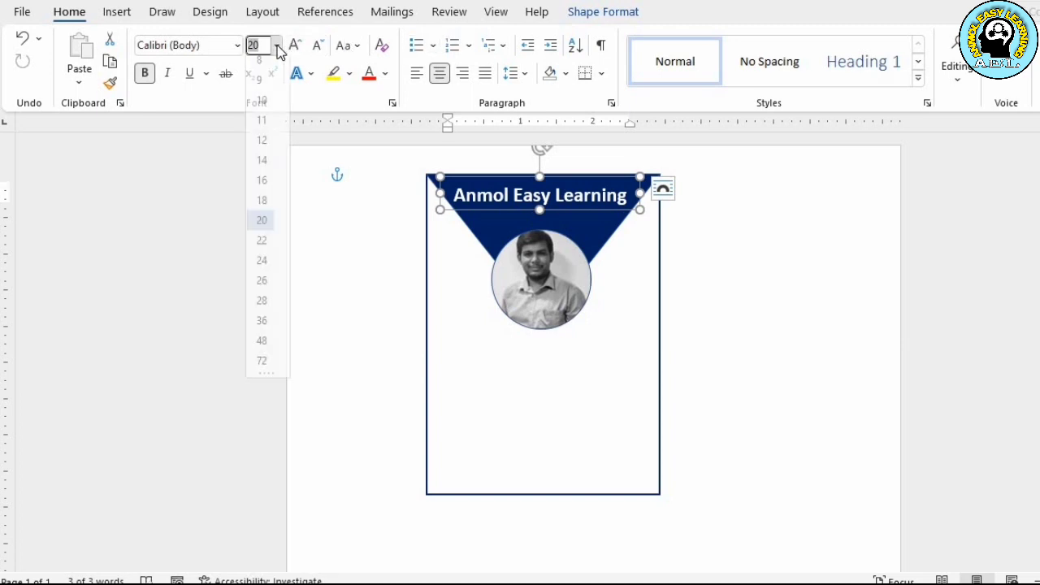
pyautogui.click(262, 228)
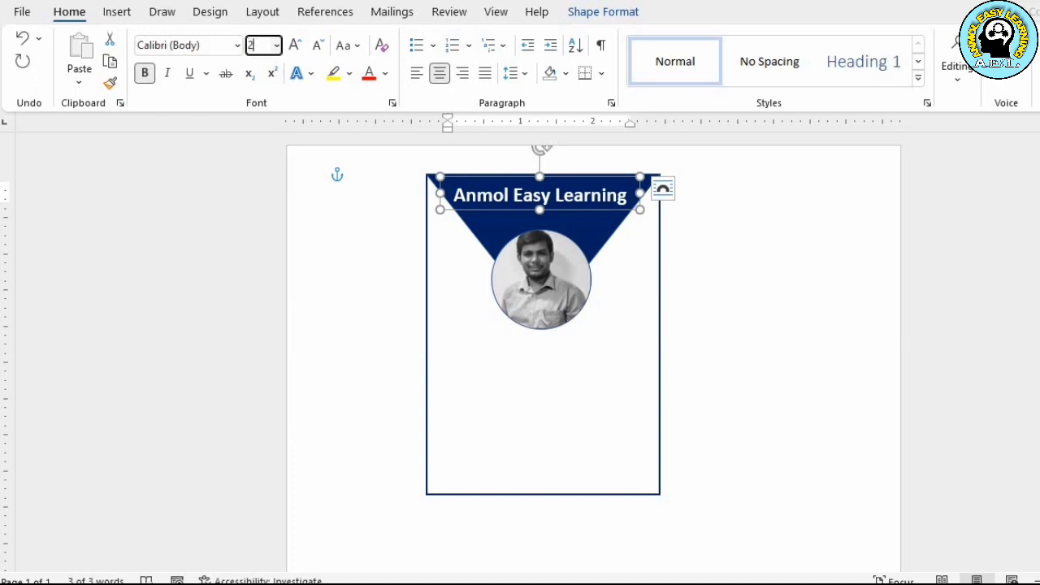
pyautogui.press('Return')
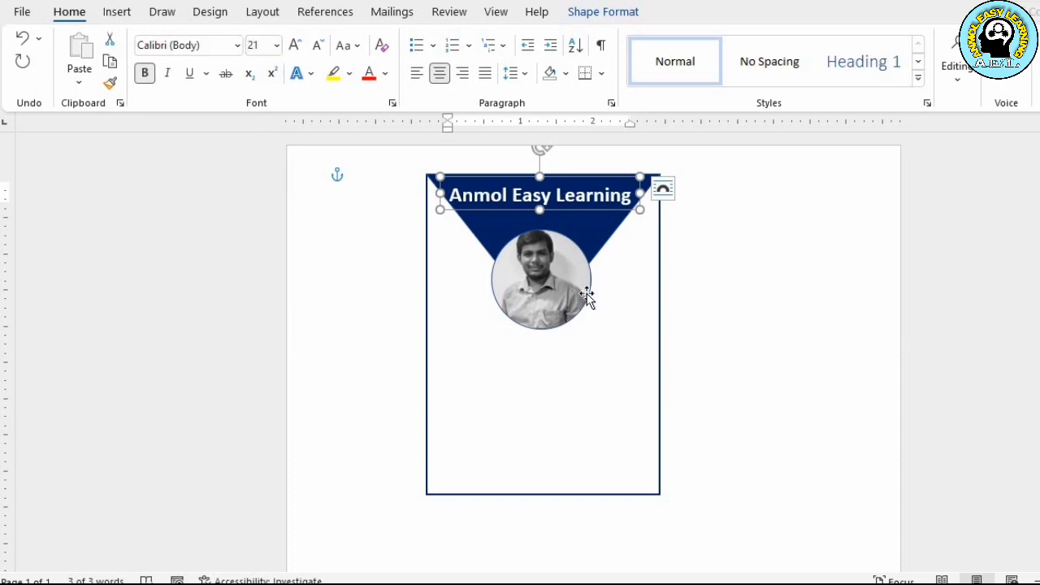
pyautogui.click(613, 364)
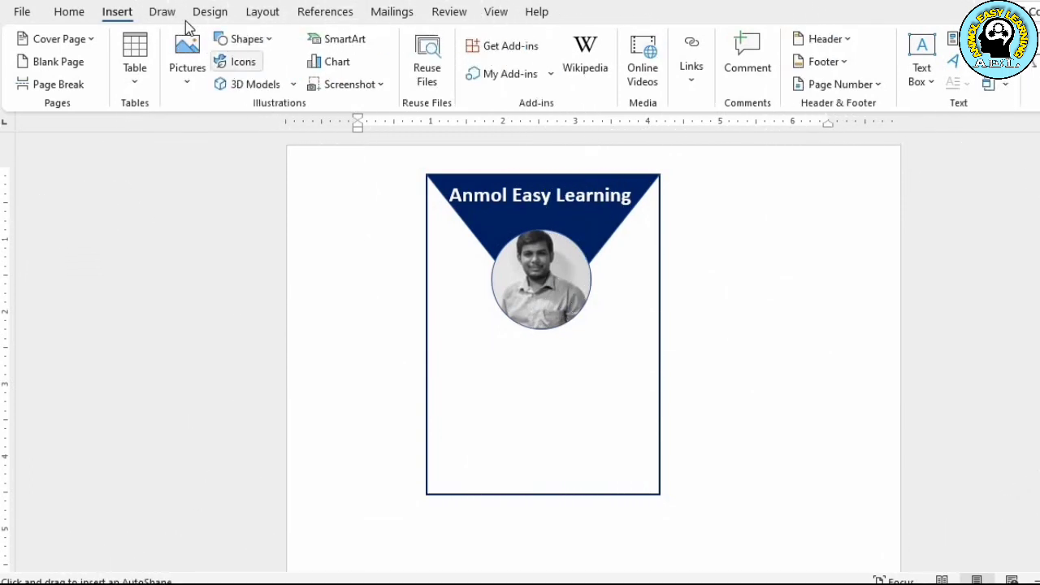
# Draw a Flowchart: Delay shape about 0.7 by 1.6 inches at the card's lower left and rotate it so its curved side faces up.
pyautogui.click(270, 41)
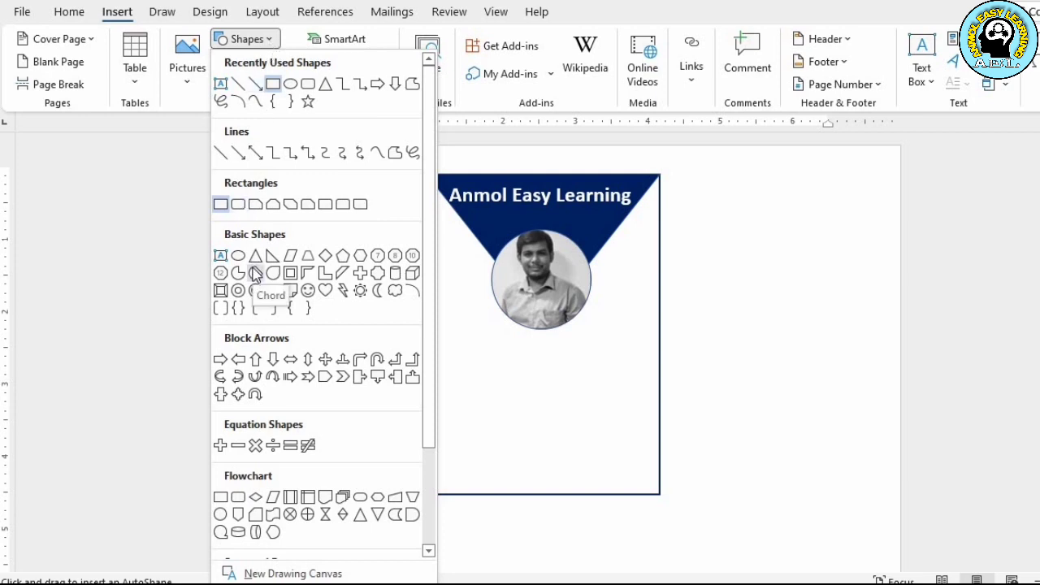
pyautogui.click(410, 515)
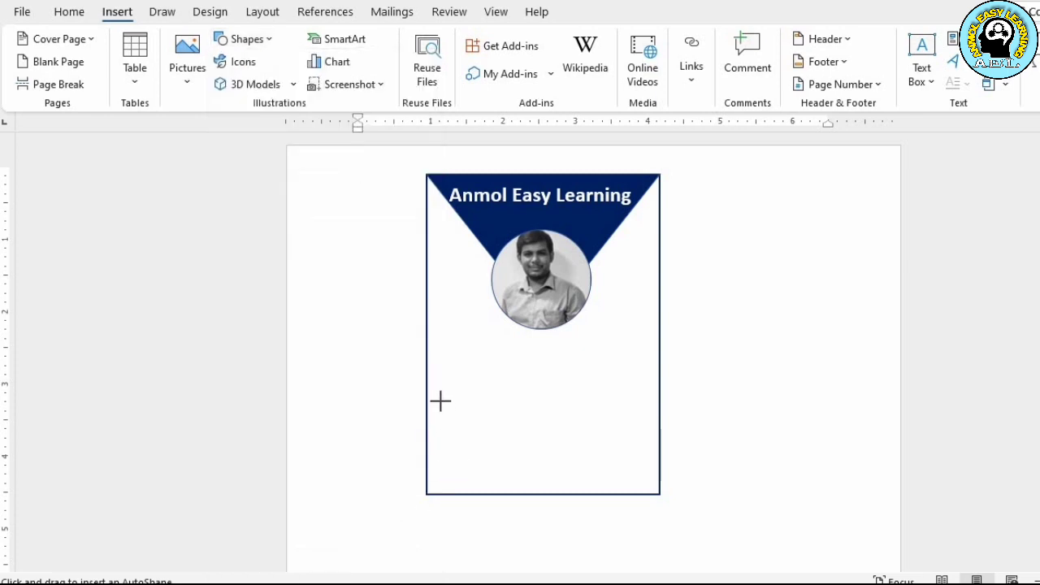
pyautogui.moveTo(430, 401)
pyautogui.mouseDown()
pyautogui.moveTo(550, 480)
pyautogui.moveTo(542, 503)
pyautogui.moveTo(506, 501)
pyautogui.moveTo(479, 517)
pyautogui.mouseUp()
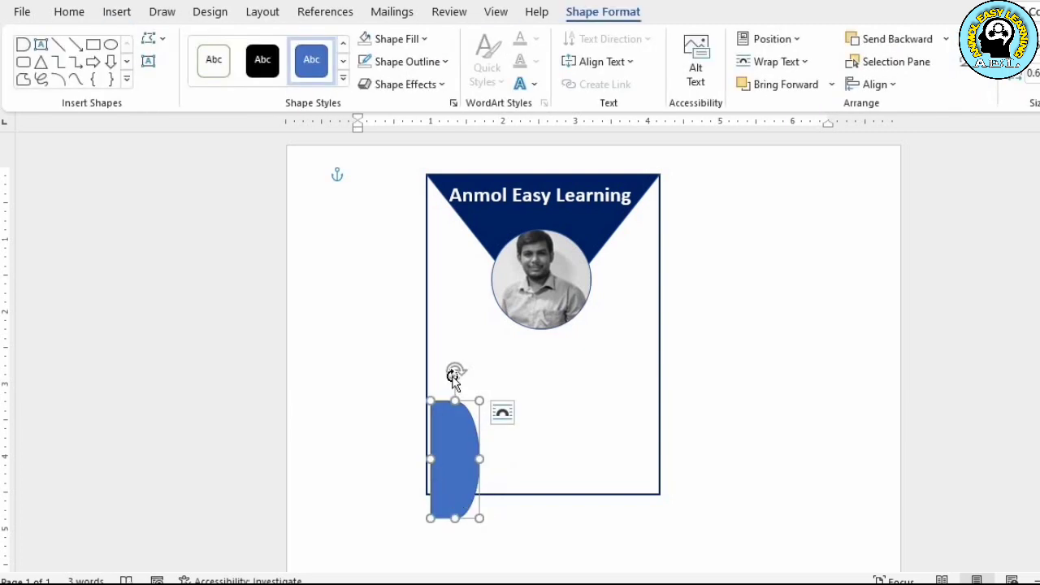
pyautogui.moveTo(453, 375); pyautogui.dragTo(390, 464)
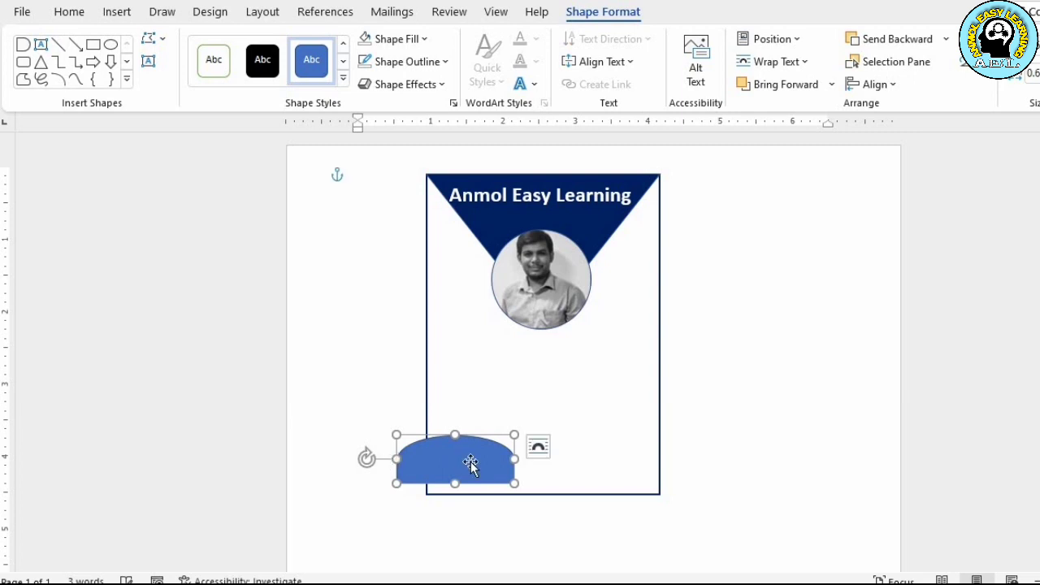
# Fit the rotated delay shape across the full width of the card's bottom edge and reduce its height to about 0.5 inches.
pyautogui.moveTo(475, 461); pyautogui.dragTo(659, 477)
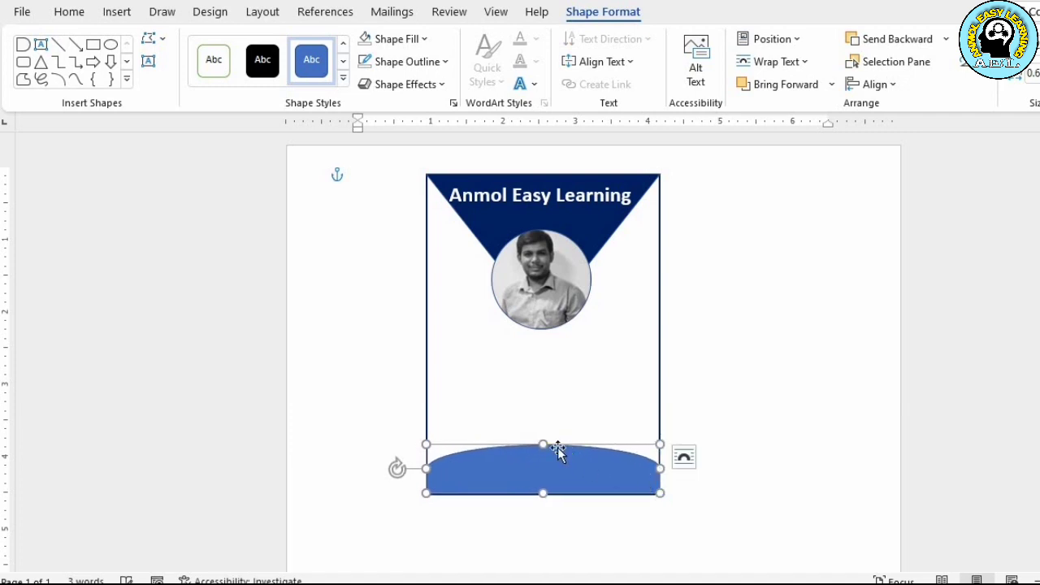
pyautogui.moveTo(543, 444); pyautogui.dragTo(542, 453)
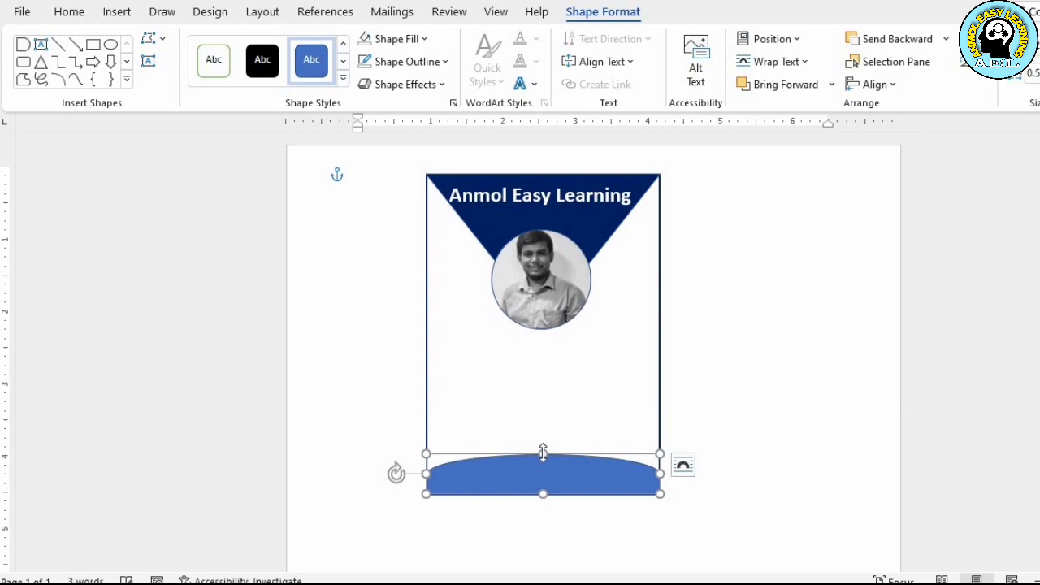
# Fill the curved shape along the card's bottom with standard dark blue.
pyautogui.click(424, 42)
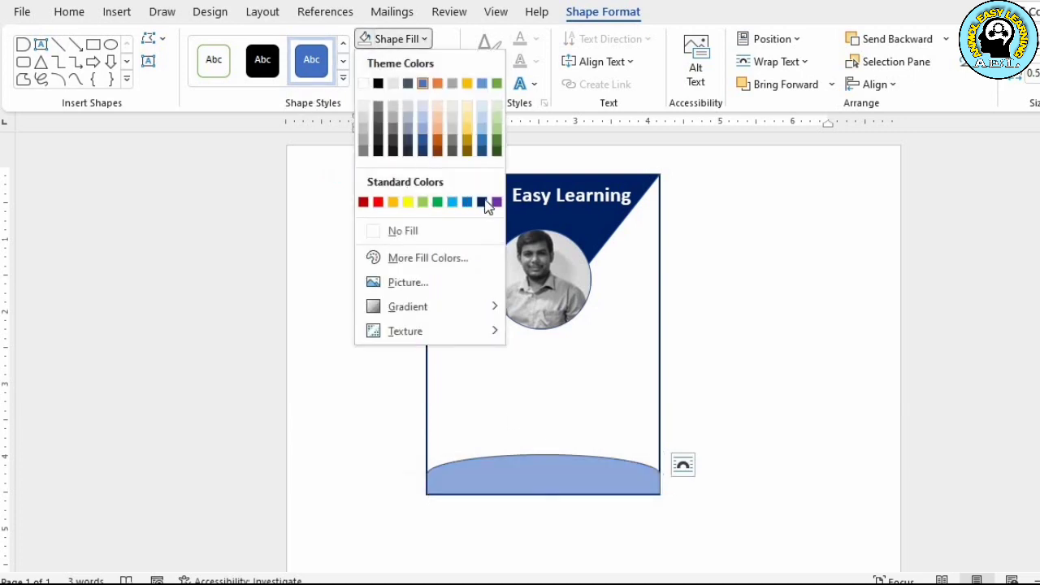
pyautogui.click(483, 202)
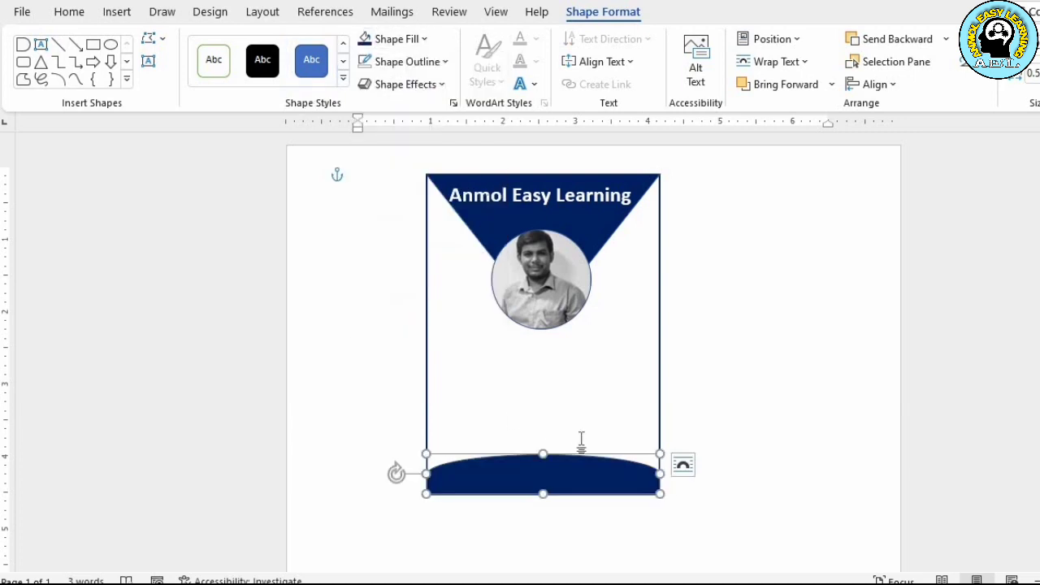
pyautogui.click(586, 406)
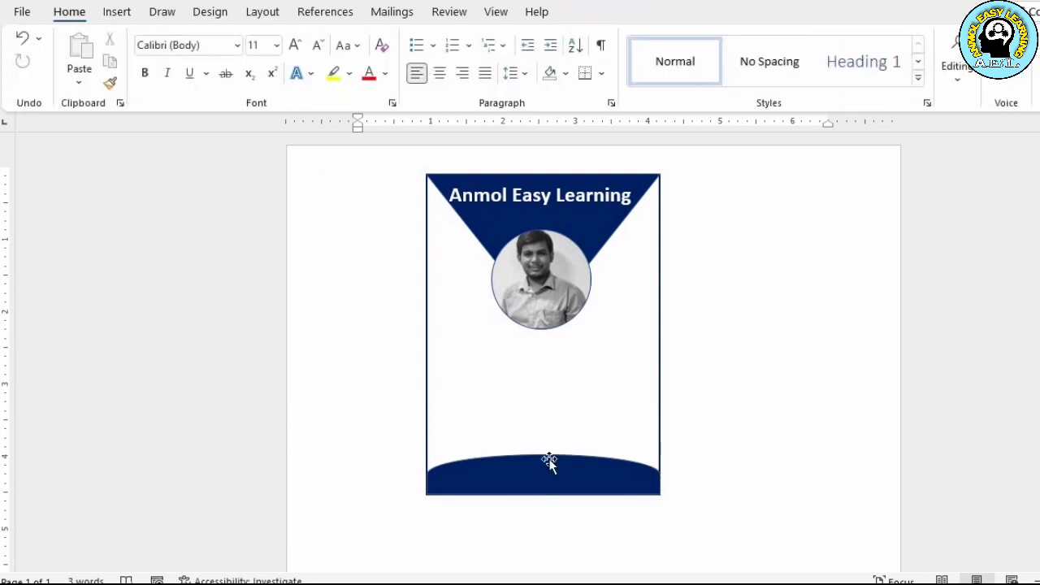
# Draw a rectangle about 3 by 0.3 inches over the curved band along the card's bottom.
pyautogui.click(116, 13)
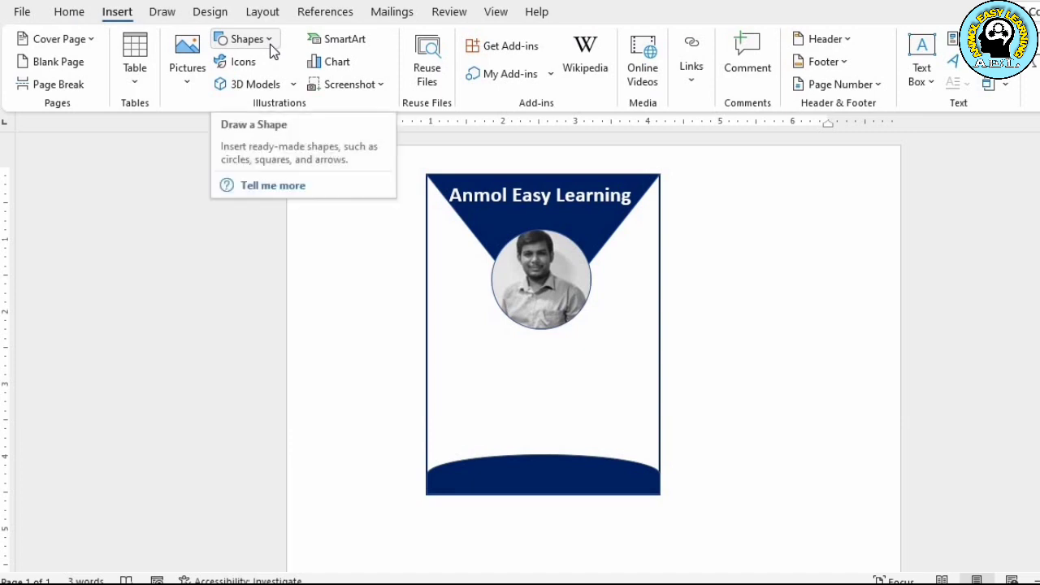
pyautogui.click(269, 44)
pyautogui.click(290, 85)
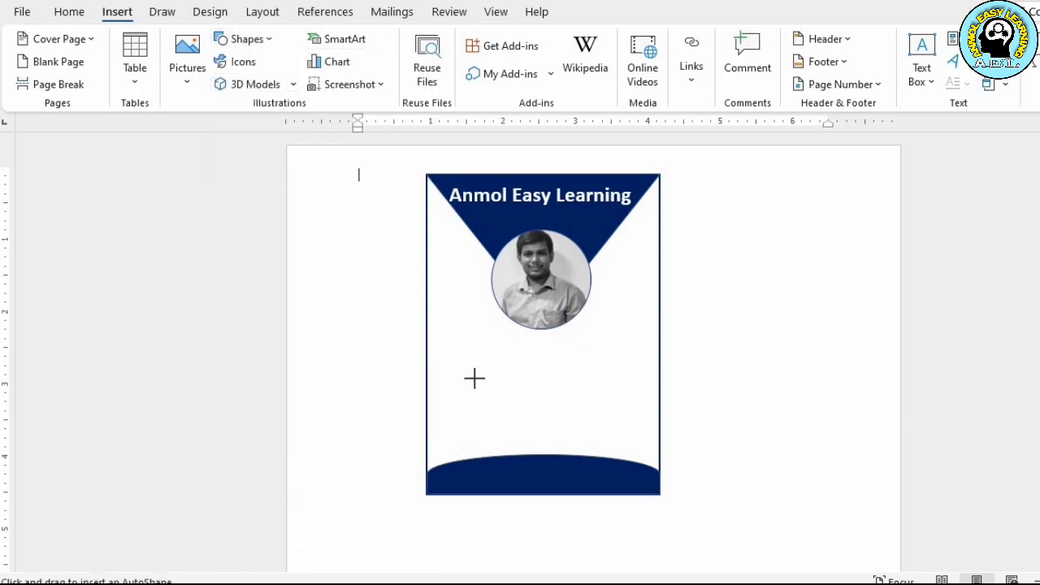
pyautogui.moveTo(433, 471); pyautogui.dragTo(652, 495)
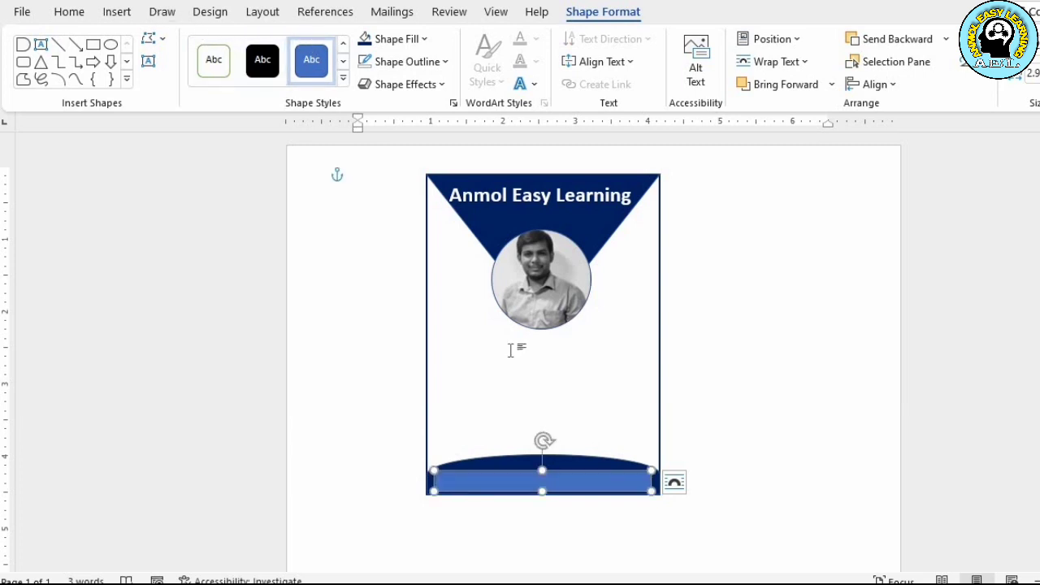
pyautogui.rightClick(532, 486)
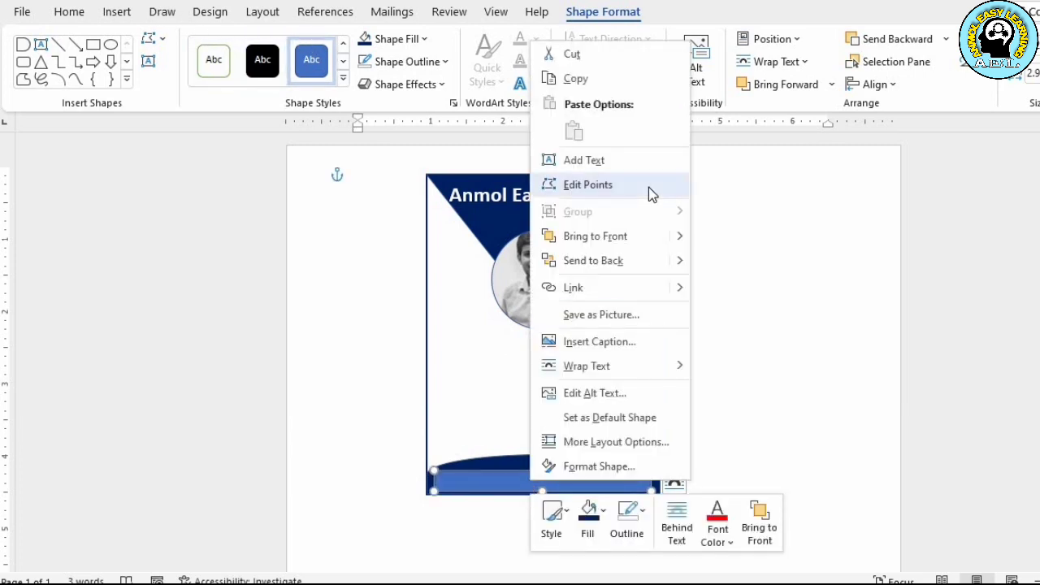
pyautogui.click(632, 166)
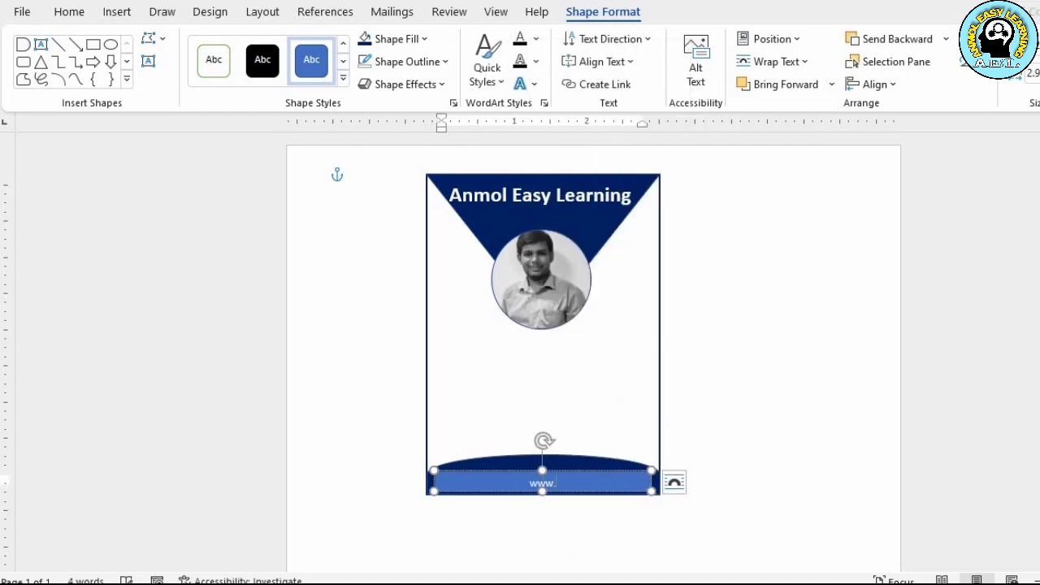
pyautogui.write('www.youtbe')
pyautogui.press('BackSpace')
pyautogui.write('ube.com/c')
pyautogui.write('/')
pyautogui.write('AnmolEasy Learning')
pyautogui.hotkey('ctrl', 'a')
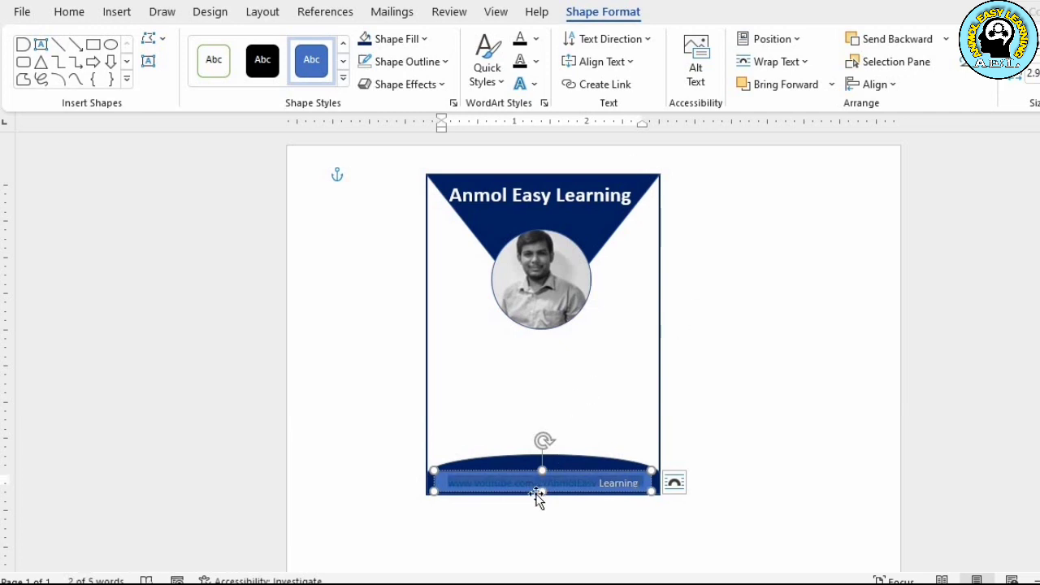
pyautogui.moveTo(542, 493); pyautogui.dragTo(542, 498)
pyautogui.hotkey('ctrl', 'a')
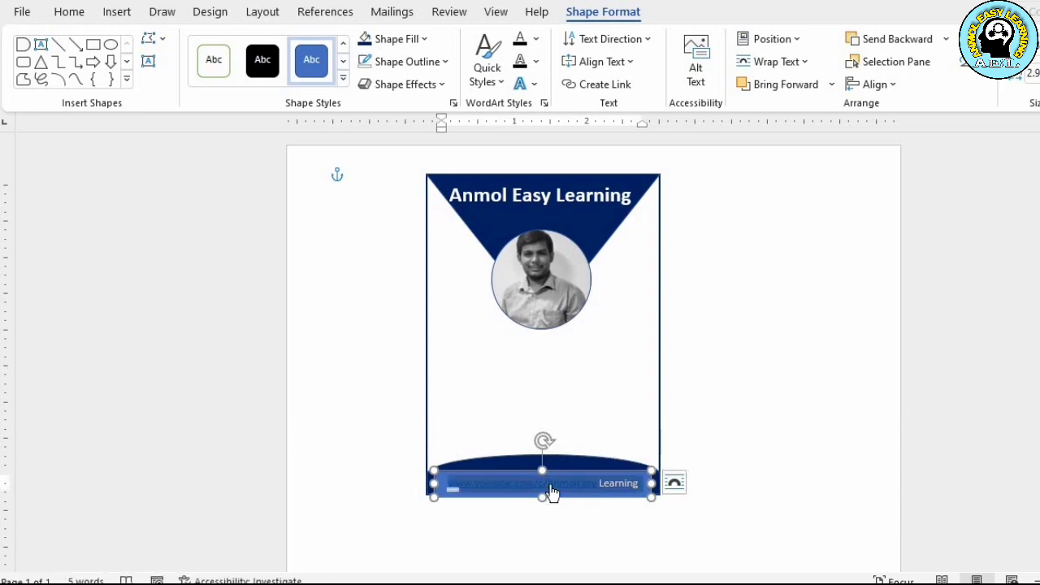
pyautogui.hotkey('ctrl', 'z')
pyautogui.hotkey('ctrl', 'z')
pyautogui.hotkey('ctrl', 'z')
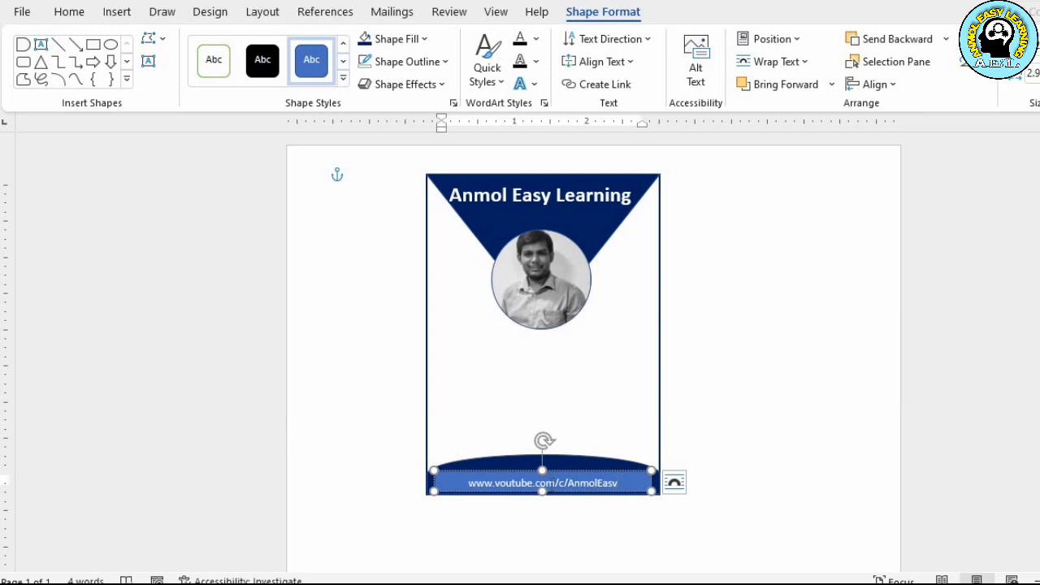
pyautogui.write('Learning')
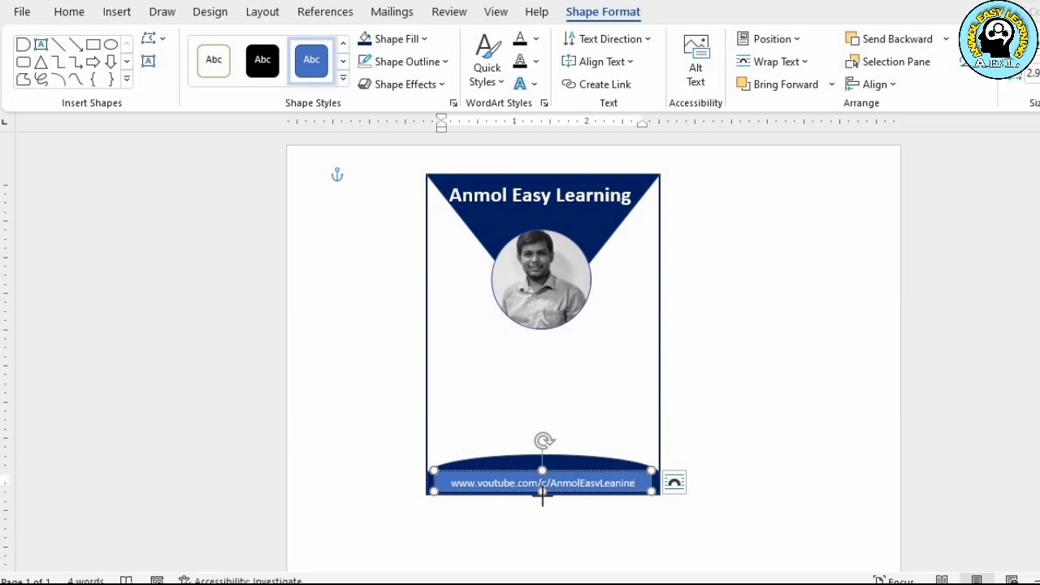
# Bold the web address and enlarge its rectangle slightly upward and to the full width of the card.
pyautogui.moveTo(542, 493); pyautogui.dragTo(554, 471)
pyautogui.tripleClick(545, 477)
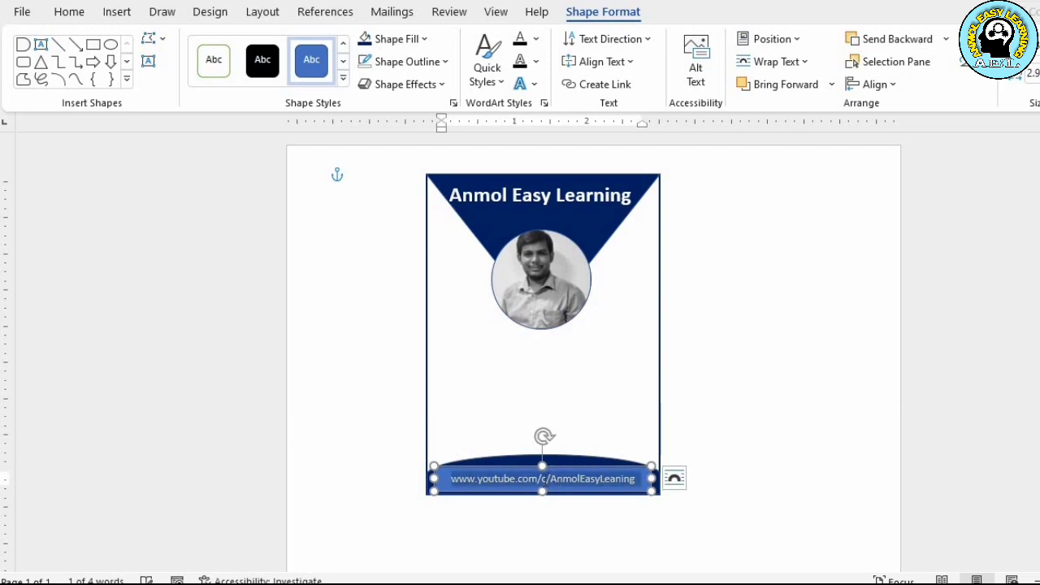
pyautogui.hotkey('ctrl', 'b')
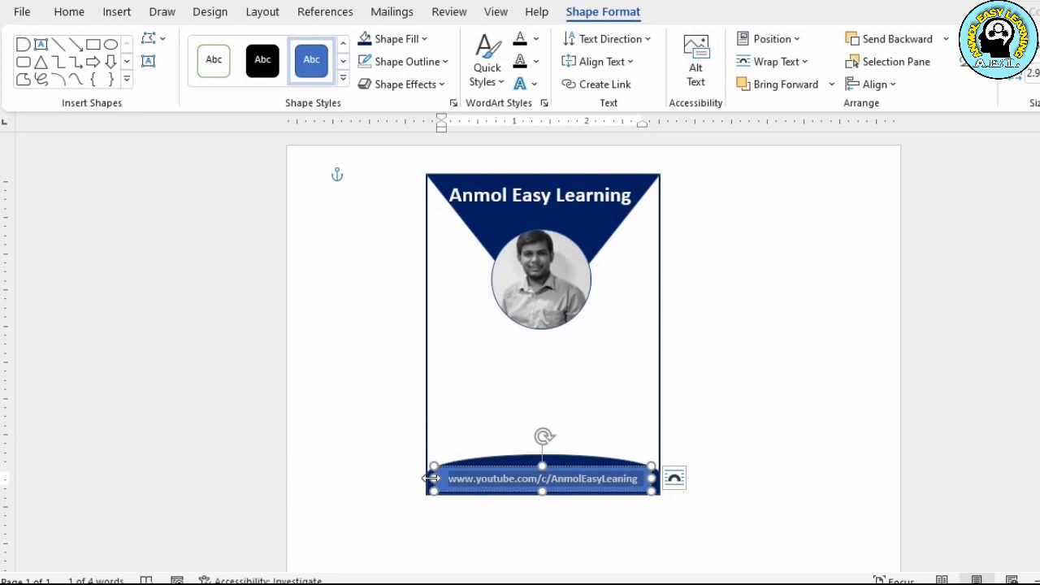
pyautogui.moveTo(431, 478); pyautogui.dragTo(425, 478)
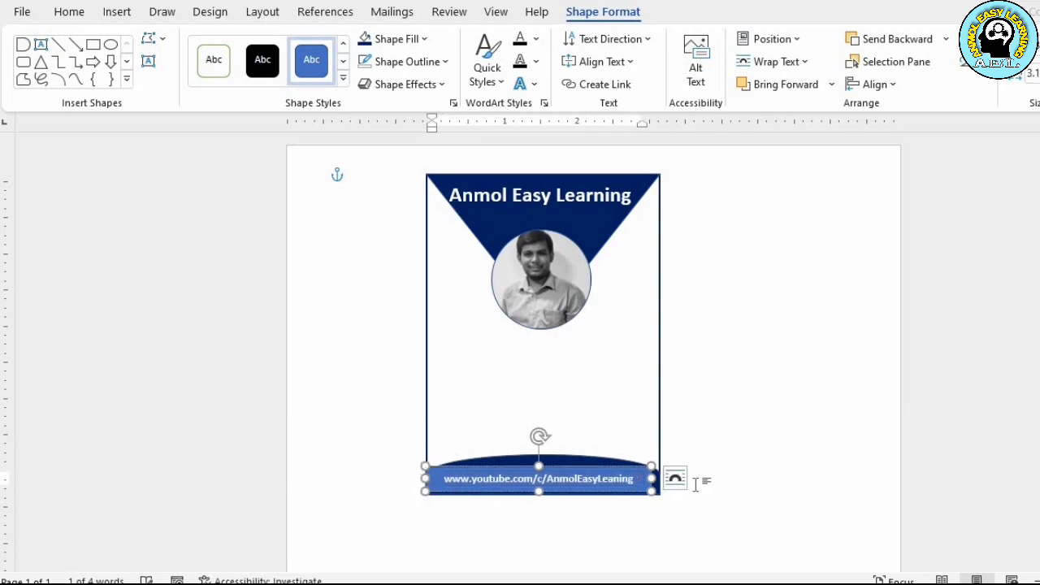
pyautogui.moveTo(651, 478); pyautogui.dragTo(656, 478)
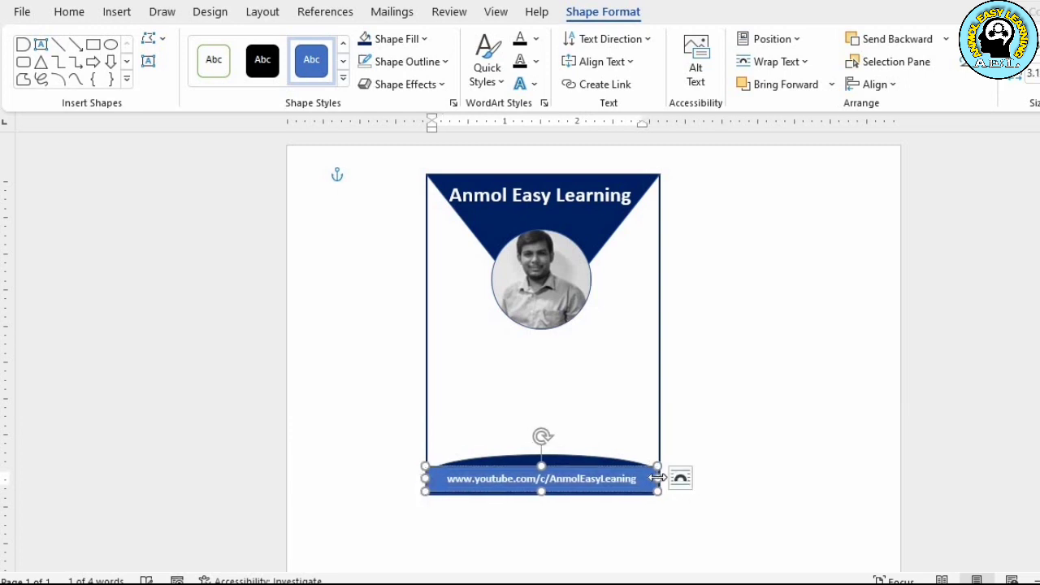
# Remove the fill and the outline from the web address rectangle.
pyautogui.click(423, 39)
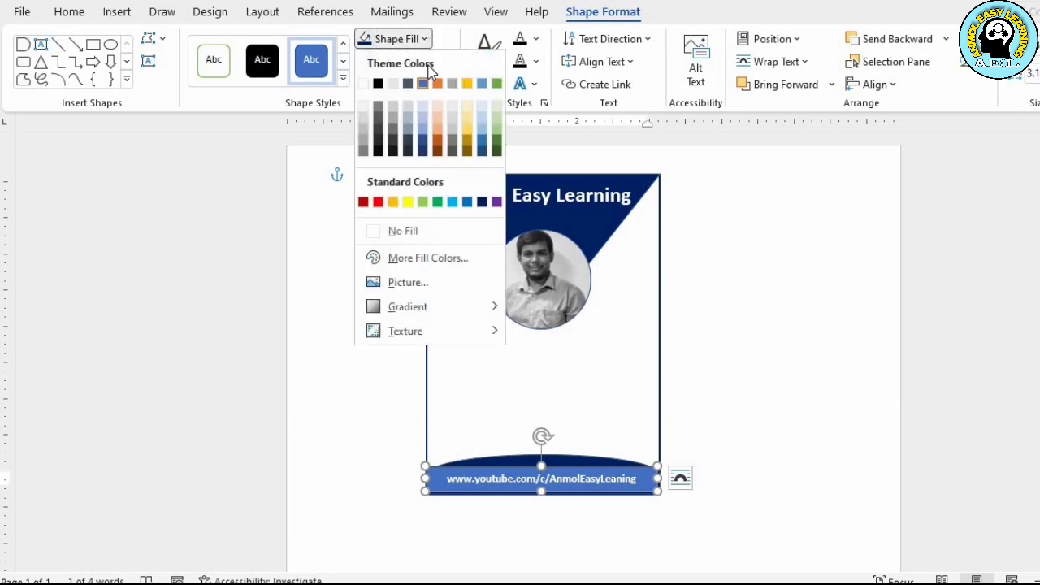
pyautogui.click(404, 230)
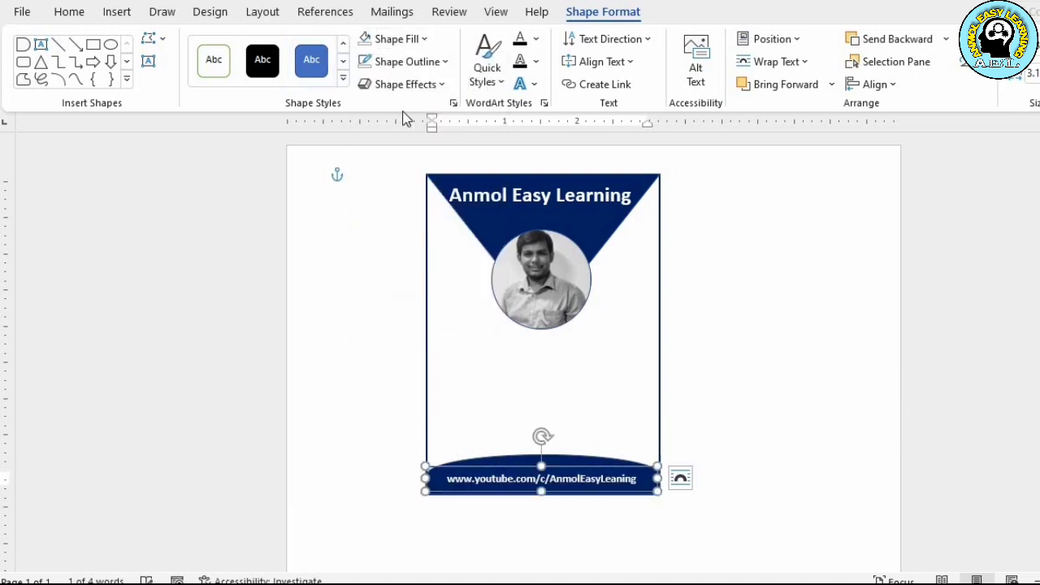
pyautogui.click(442, 62)
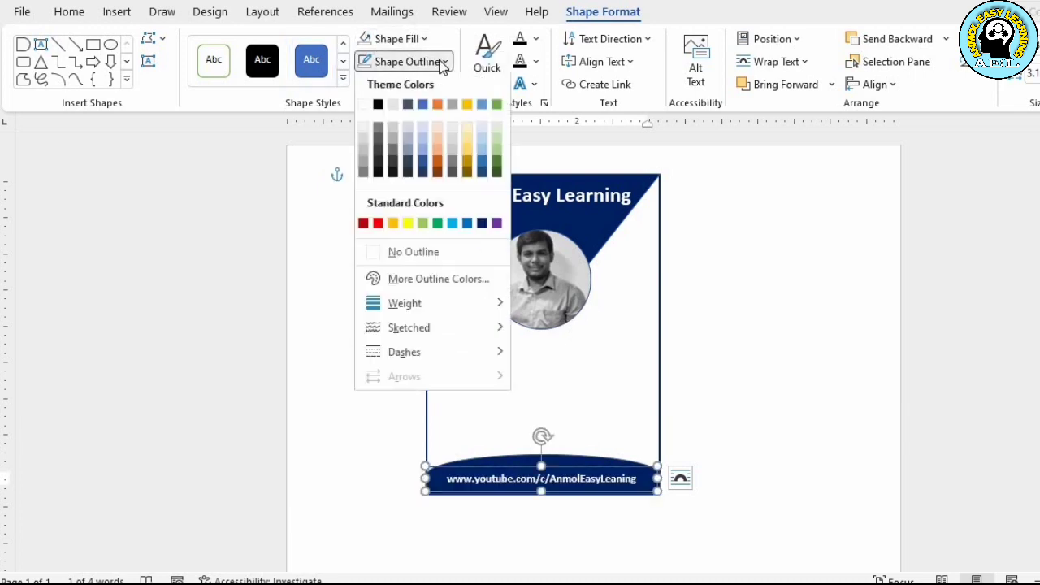
pyautogui.click(386, 255)
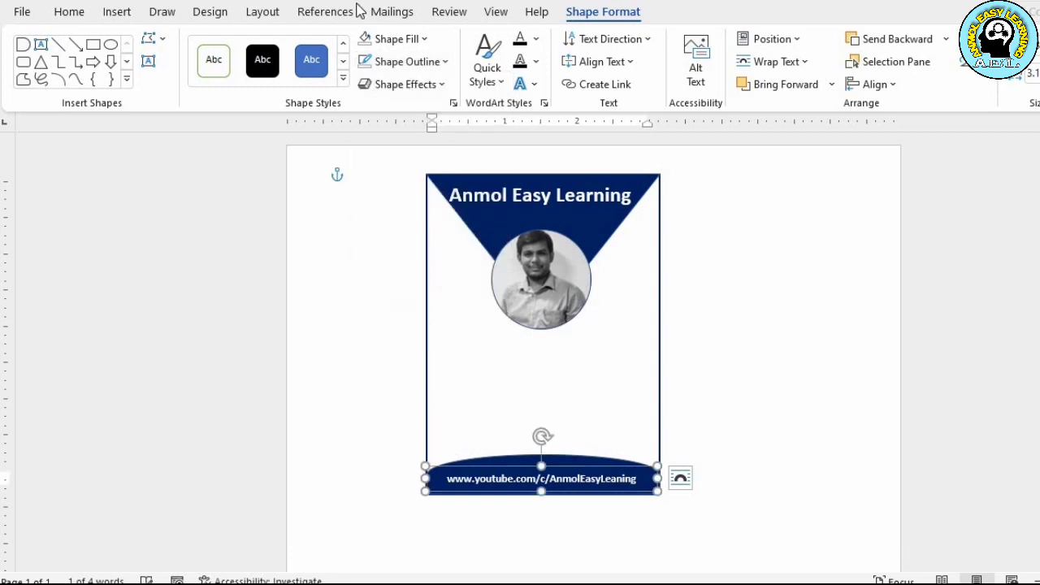
# Set the web address's font size to 12 so it fits on the bottom band.
pyautogui.click(70, 13)
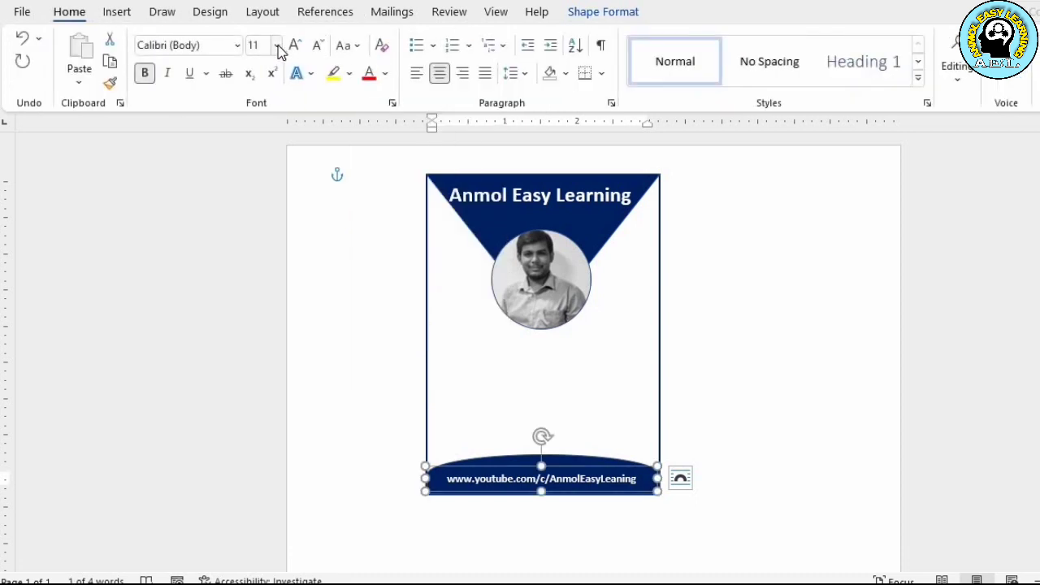
pyautogui.click(277, 45)
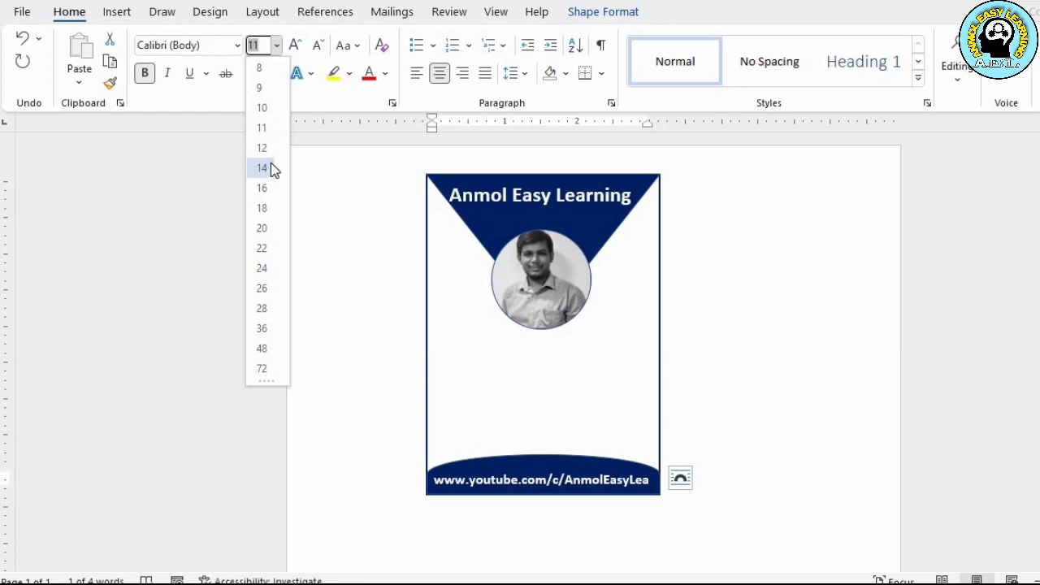
pyautogui.click(271, 167)
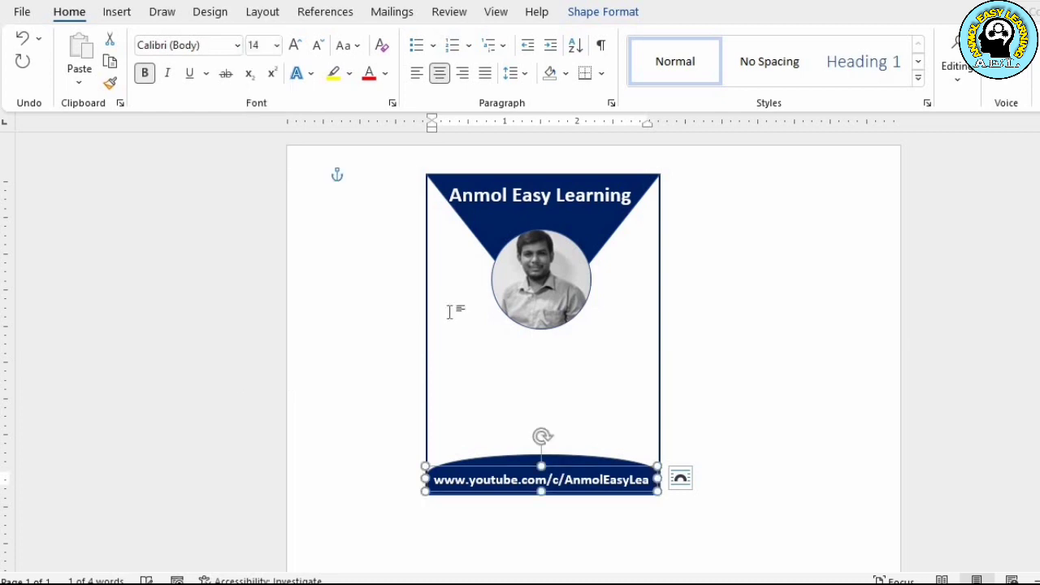
pyautogui.click(260, 45)
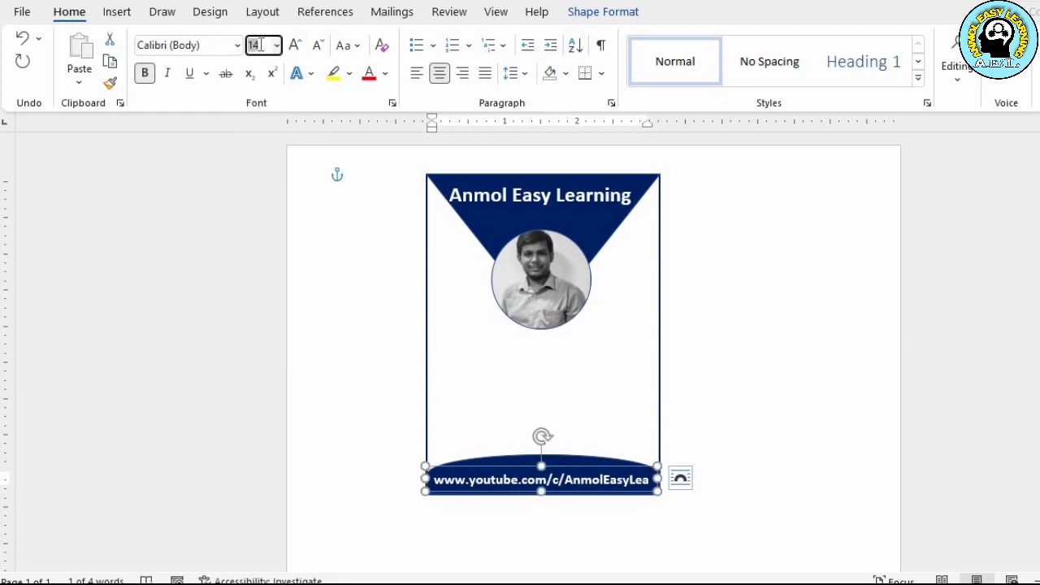
pyautogui.click(277, 46)
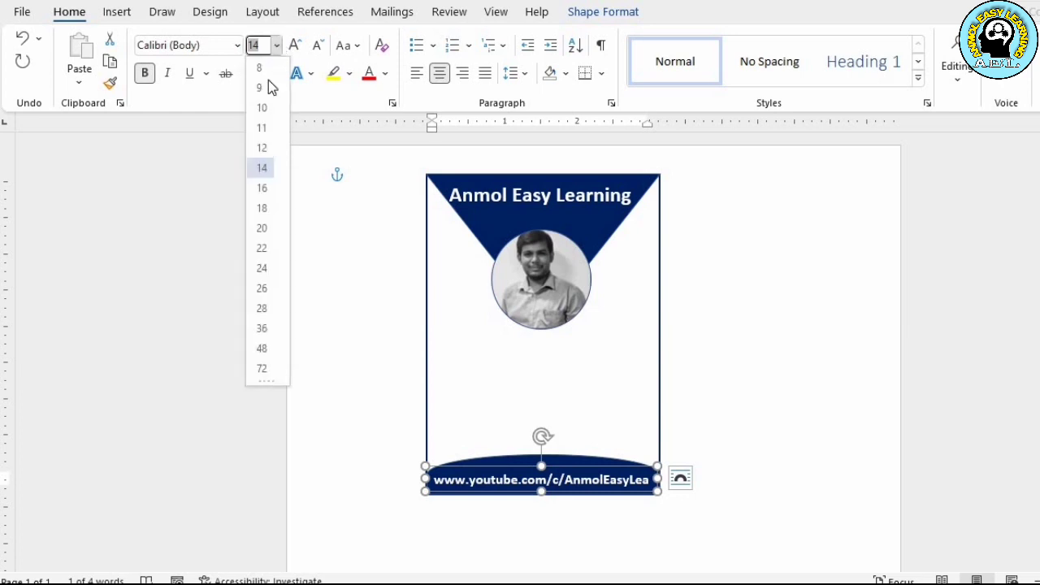
pyautogui.click(262, 148)
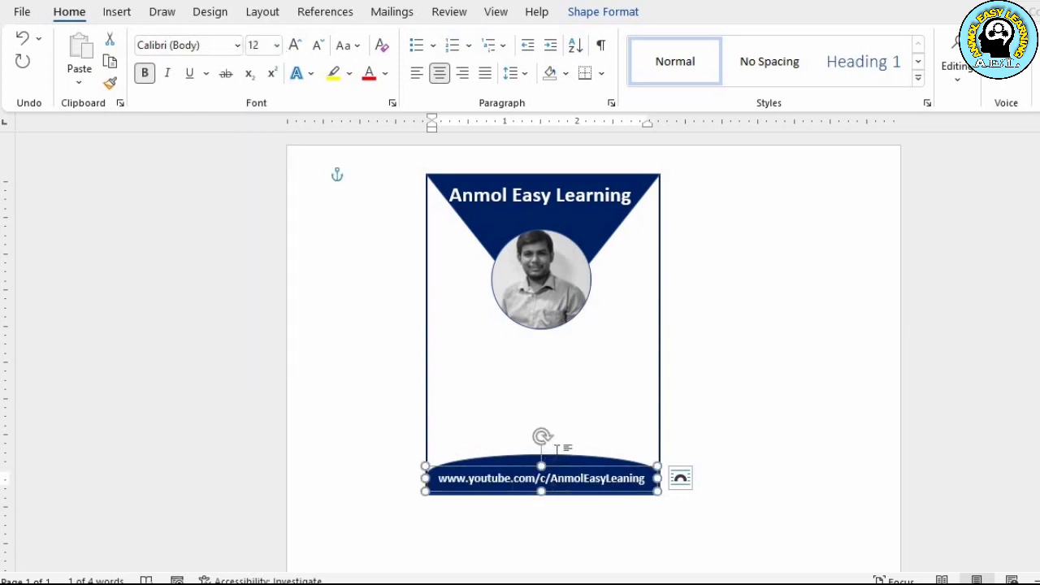
pyautogui.click(567, 442)
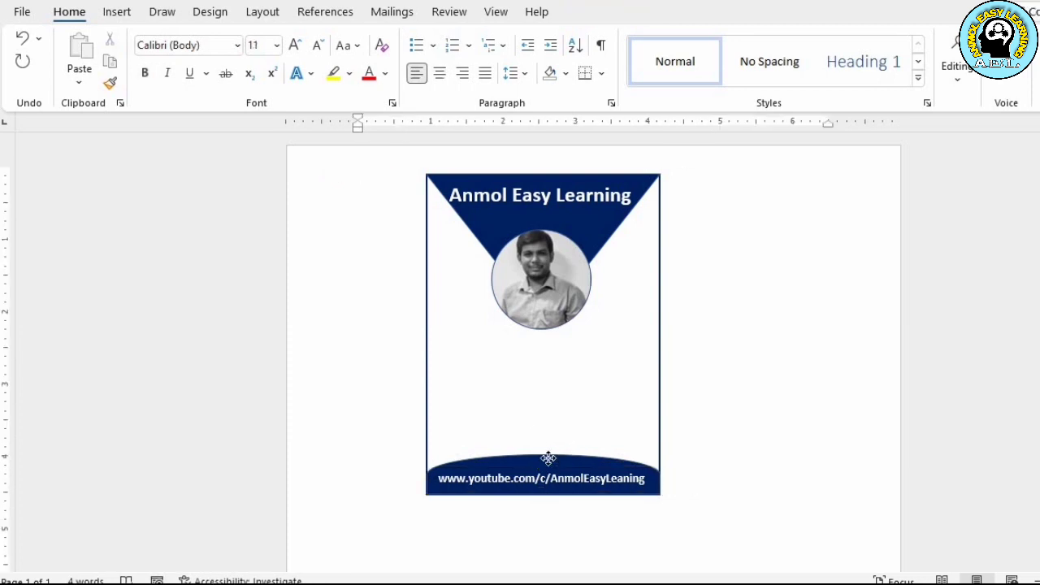
# Reduce the curved bottom band's height slightly by lowering its upper edge.
pyautogui.click(548, 458)
pyautogui.moveTo(543, 452); pyautogui.dragTo(543, 456)
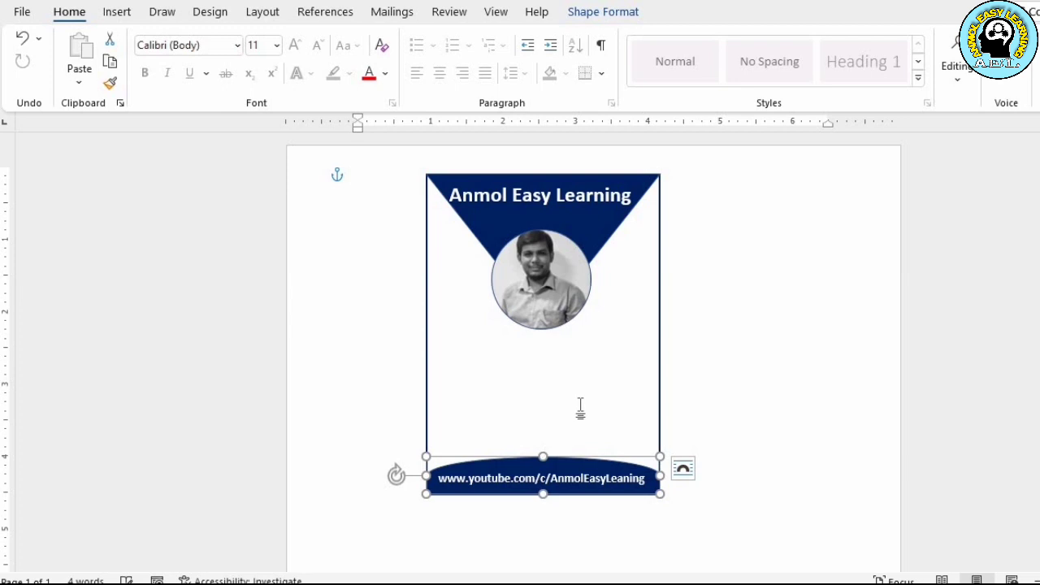
pyautogui.press('Escape')
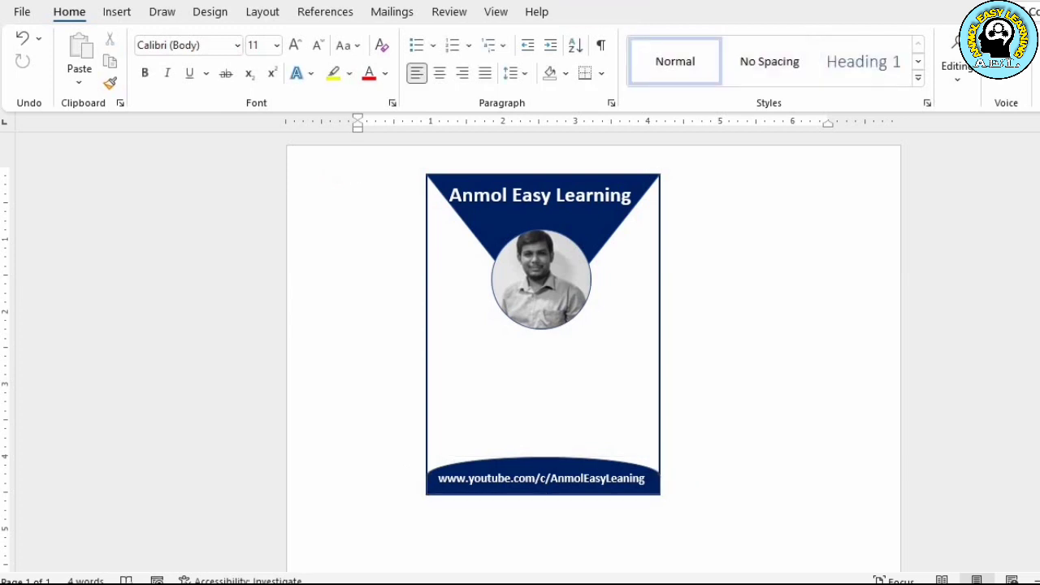
# Draw a rectangle about 2.3 by 1.7 inches in the space between the circular photo and the bottom band.
pyautogui.click(115, 14)
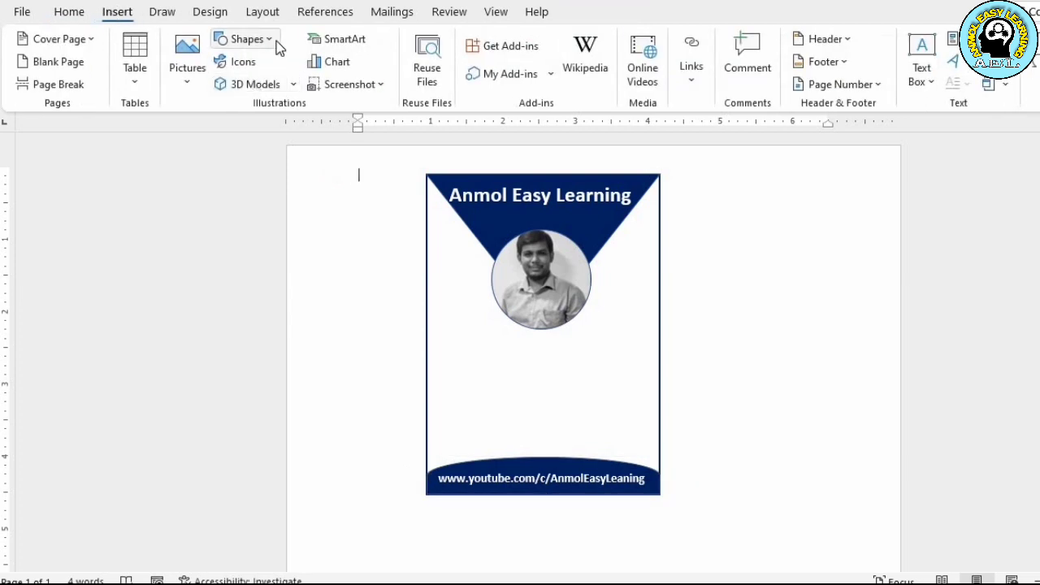
pyautogui.click(264, 39)
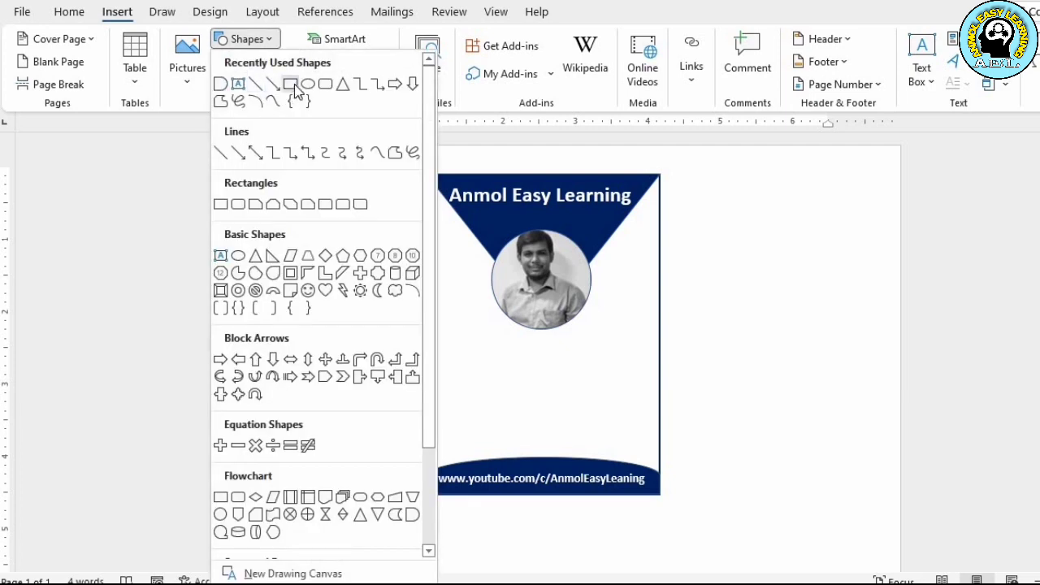
pyautogui.click(292, 84)
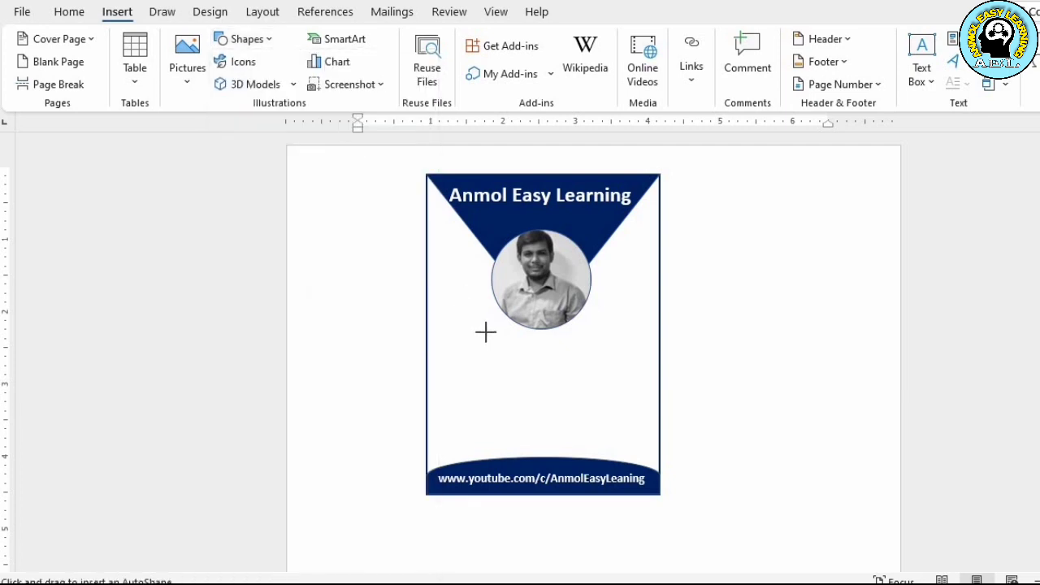
pyautogui.moveTo(464, 331); pyautogui.dragTo(523, 373)
pyautogui.moveTo(582, 405); pyautogui.dragTo(628, 449)
pyautogui.moveTo(575, 389); pyautogui.dragTo(569, 394)
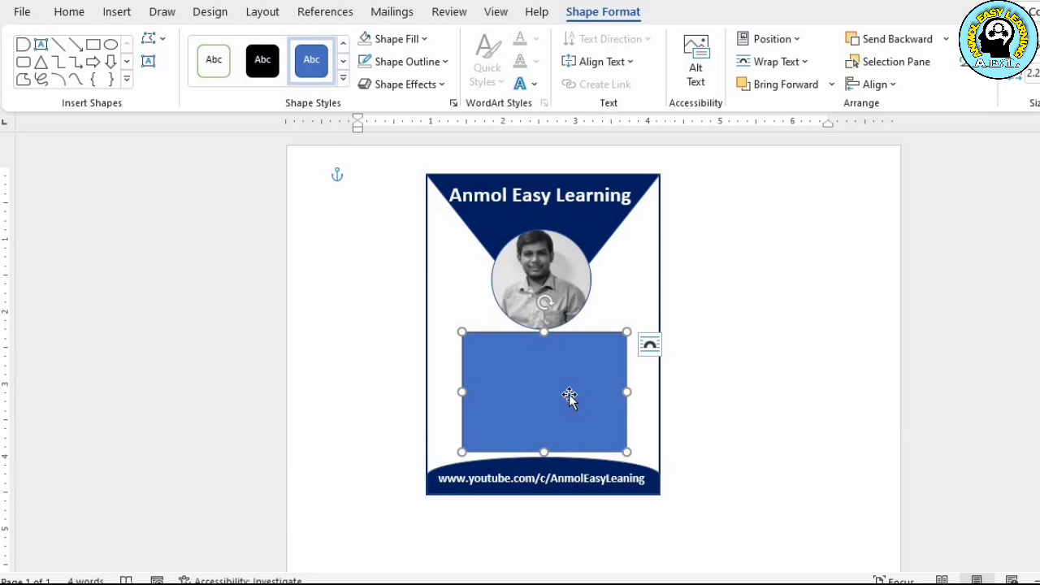
# Add a text line to the new rectangle reading "Emp Name -" followed by the employee ID.
pyautogui.rightClick(568, 392)
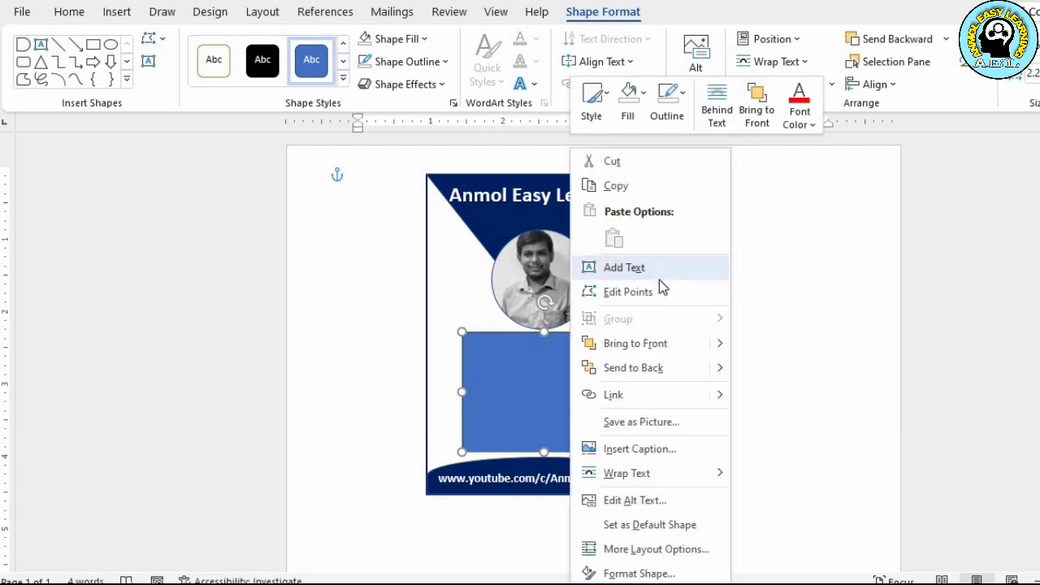
pyautogui.click(658, 276)
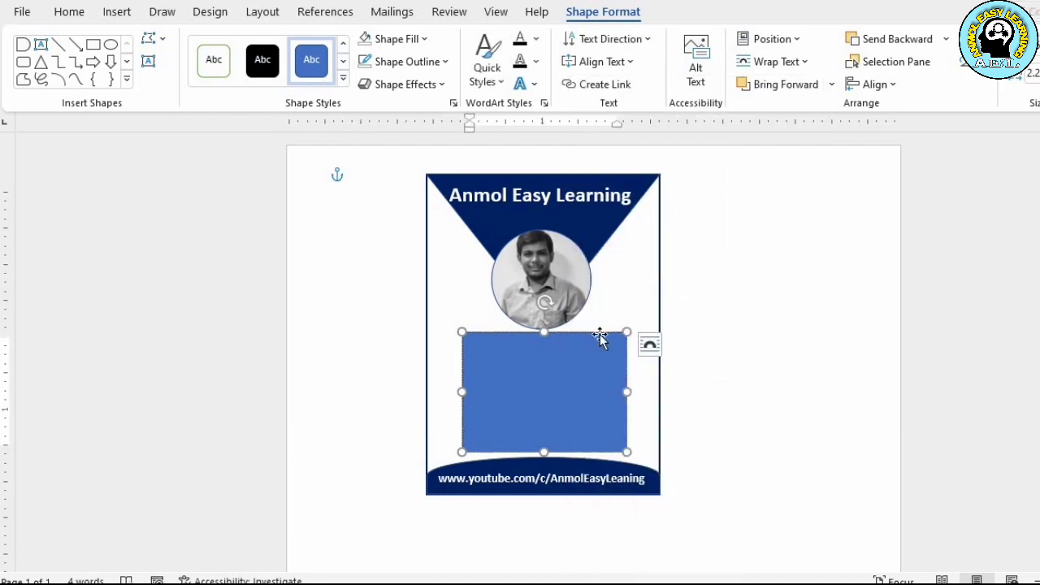
pyautogui.write('Emp Name  -')
pyautogui.write('AEL')
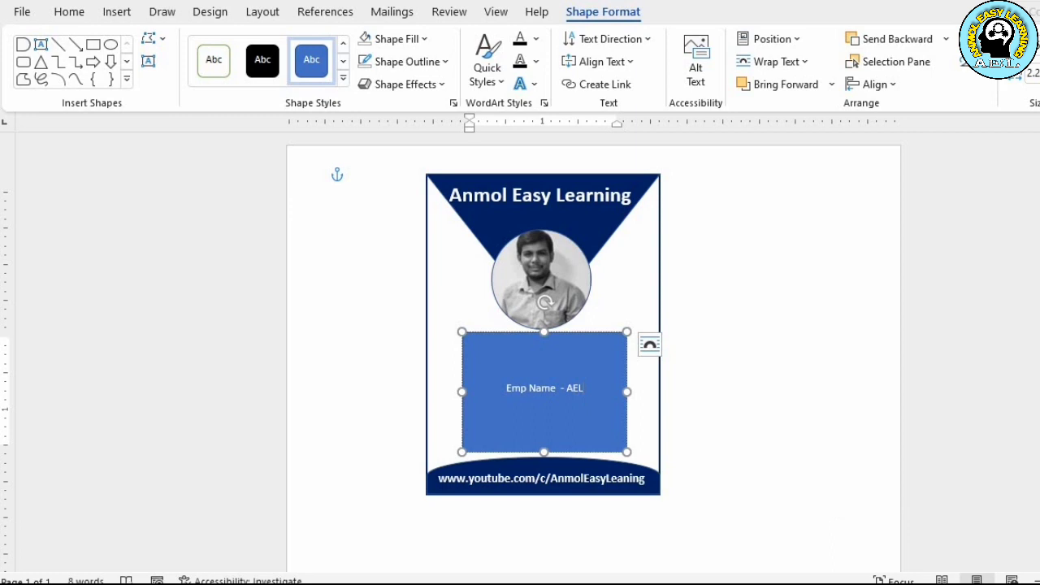
pyautogui.write('001')
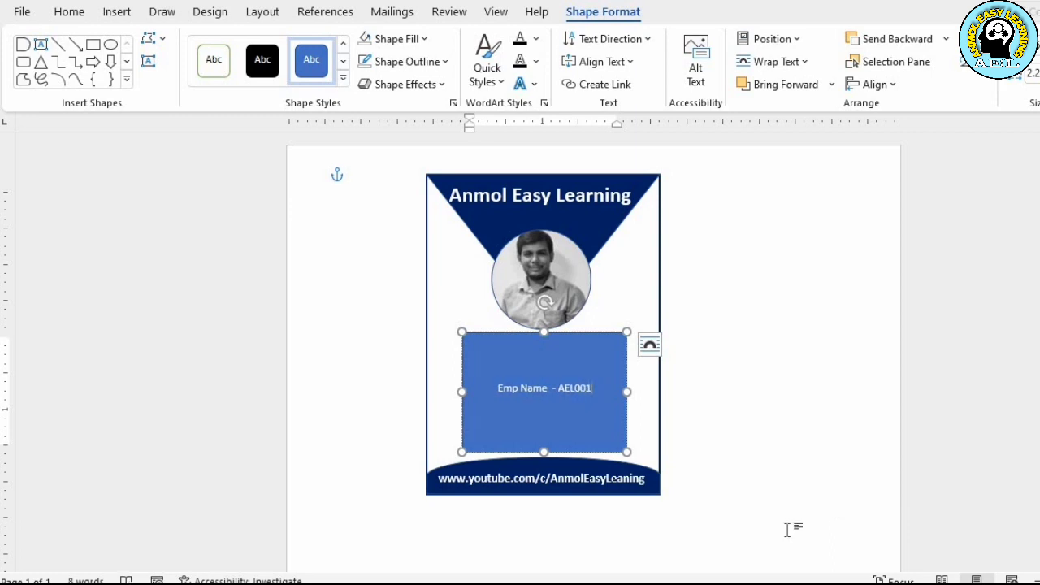
pyautogui.write('0')
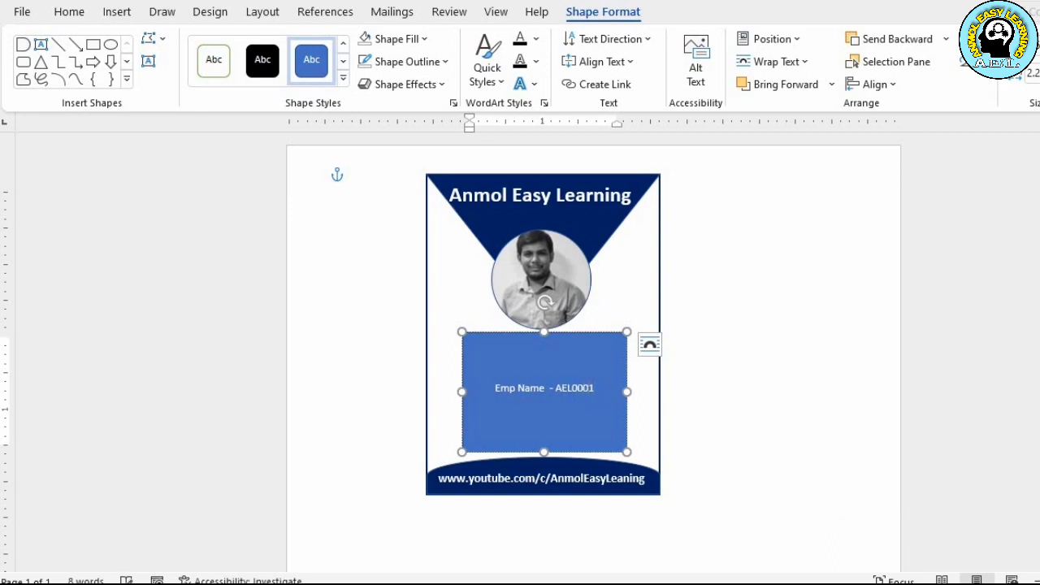
# Add a second line reading "Name-" below the employee ID line and left-align both lines in the rectangle.
pyautogui.press('Return')
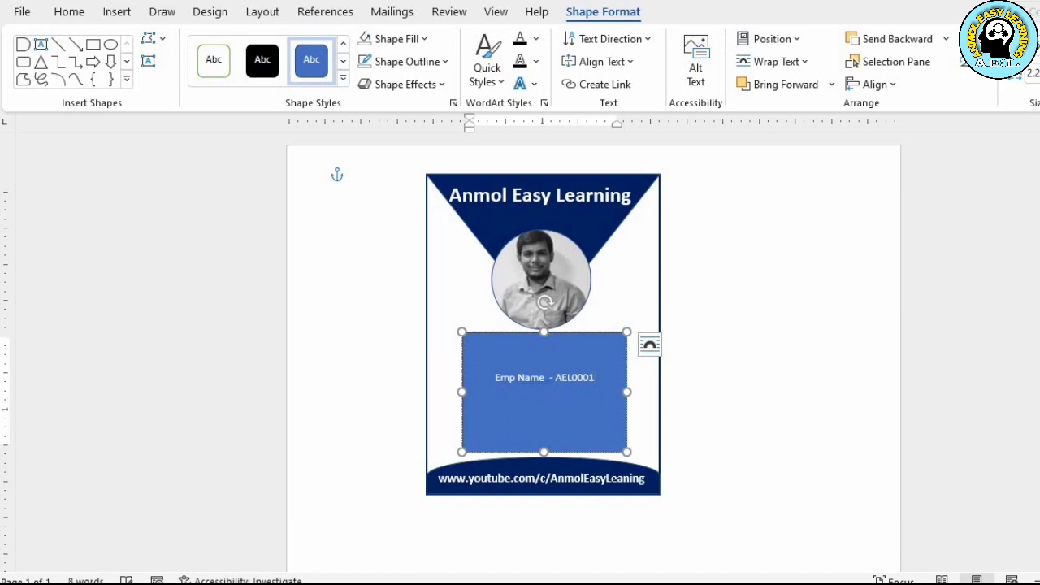
pyautogui.write('Name-')
pyautogui.moveTo(583, 405); pyautogui.dragTo(478, 376)
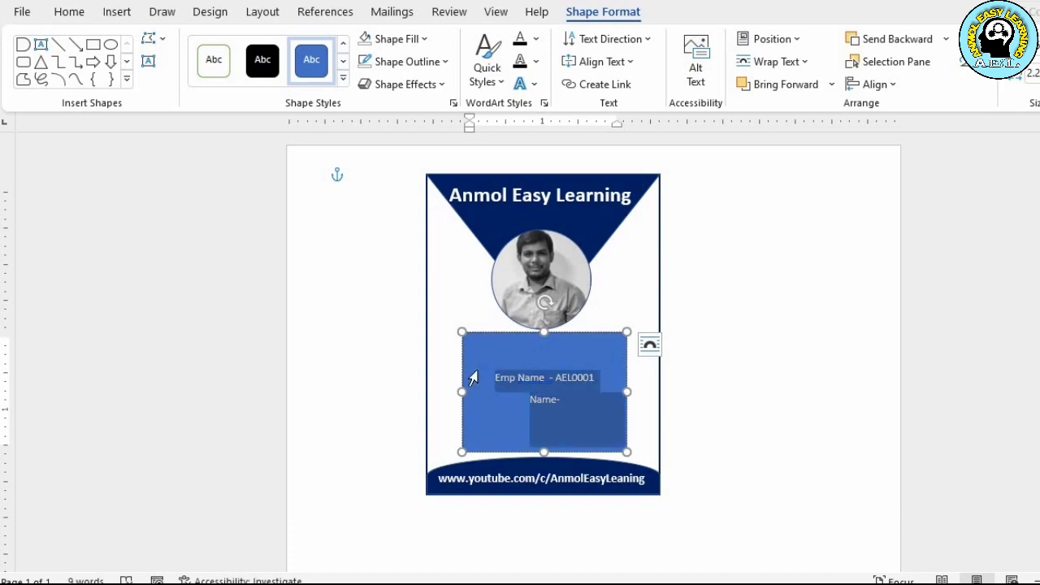
pyautogui.click(77, 14)
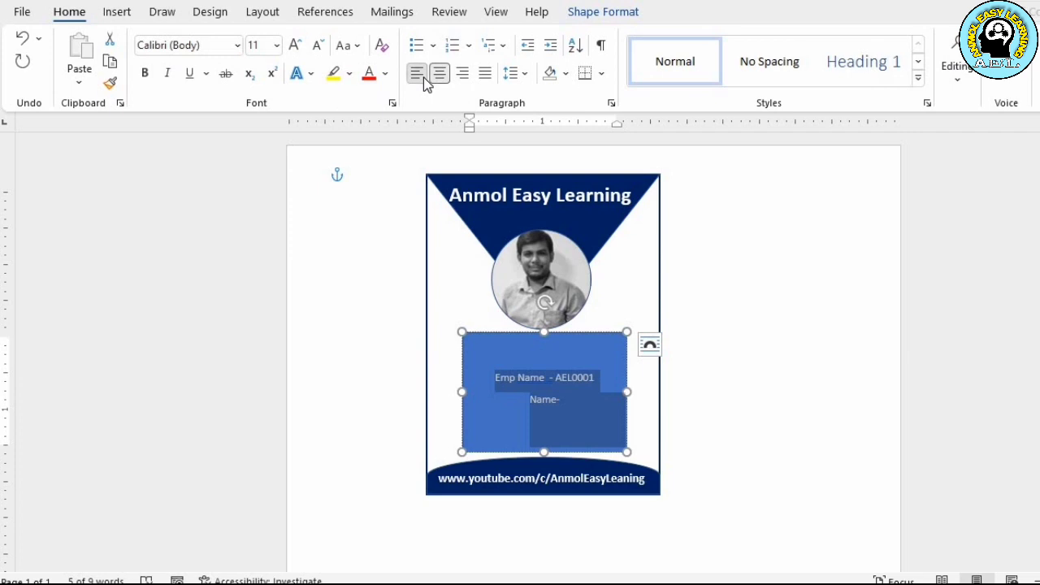
pyautogui.click(418, 75)
pyautogui.press('Right')
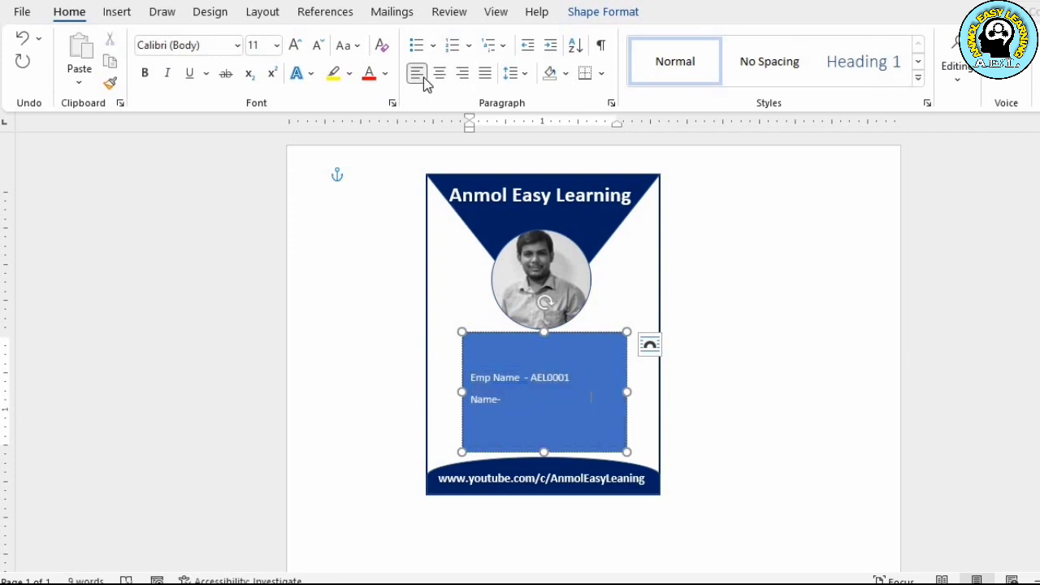
# Adjust the spacing before the dash on the Name line so it lines up with the dash above.
pyautogui.press('BackSpace')
pyautogui.press('BackSpace')
pyautogui.press('BackSpace')
pyautogui.press('BackSpace')
pyautogui.press('BackSpace')
pyautogui.press('BackSpace')
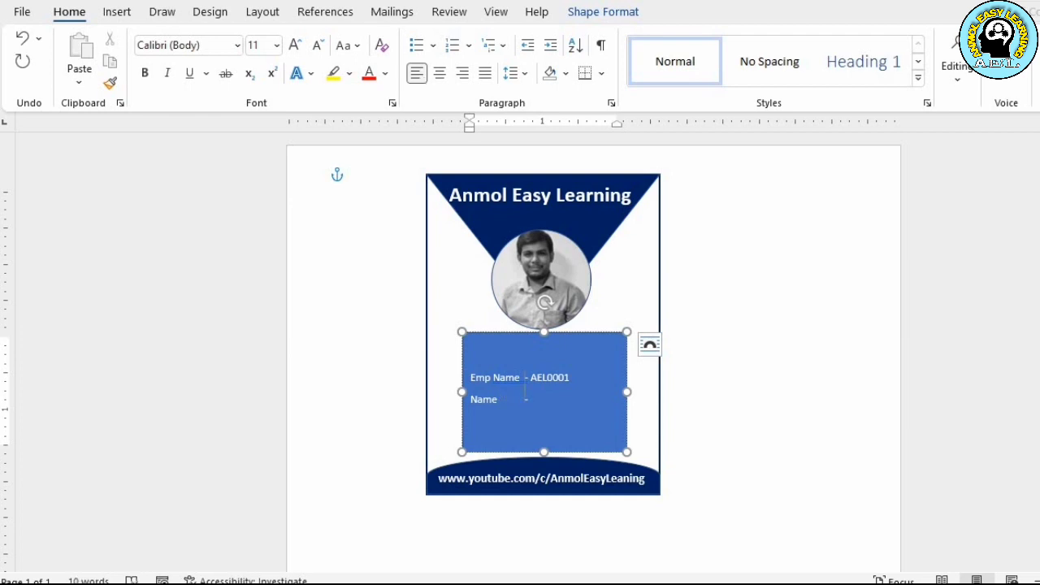
# Make all the text in the details rectangle bold with font size 12.
pyautogui.hotkey('ctrl', 'a')
pyautogui.hotkey('ctrl', 'b')
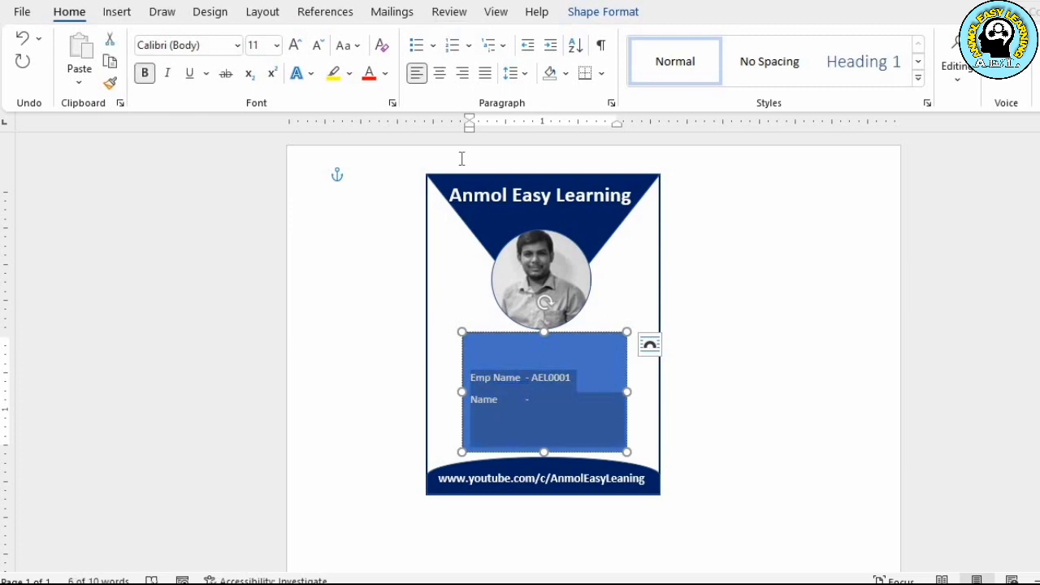
pyautogui.click(277, 46)
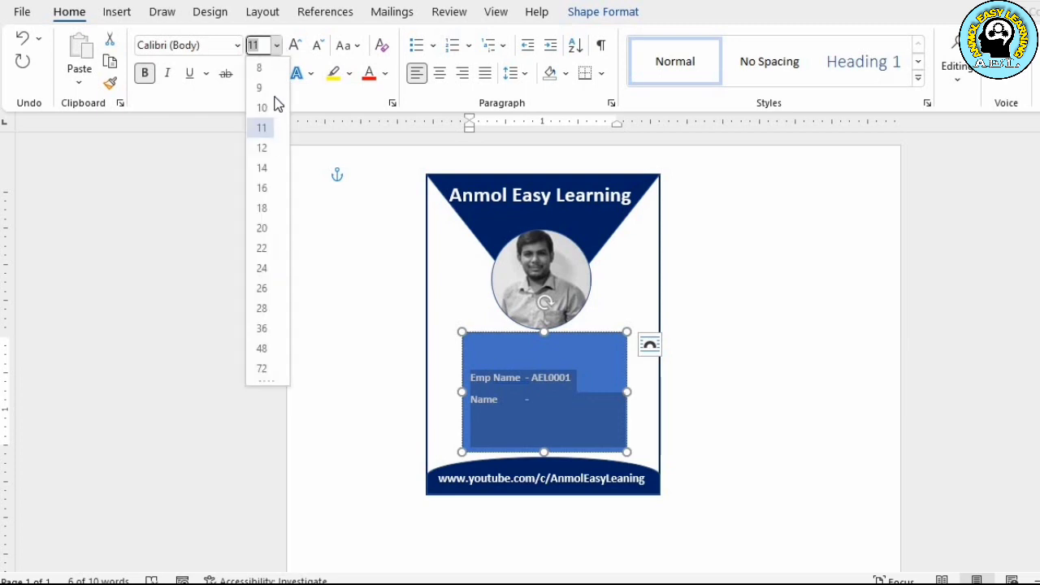
pyautogui.click(261, 148)
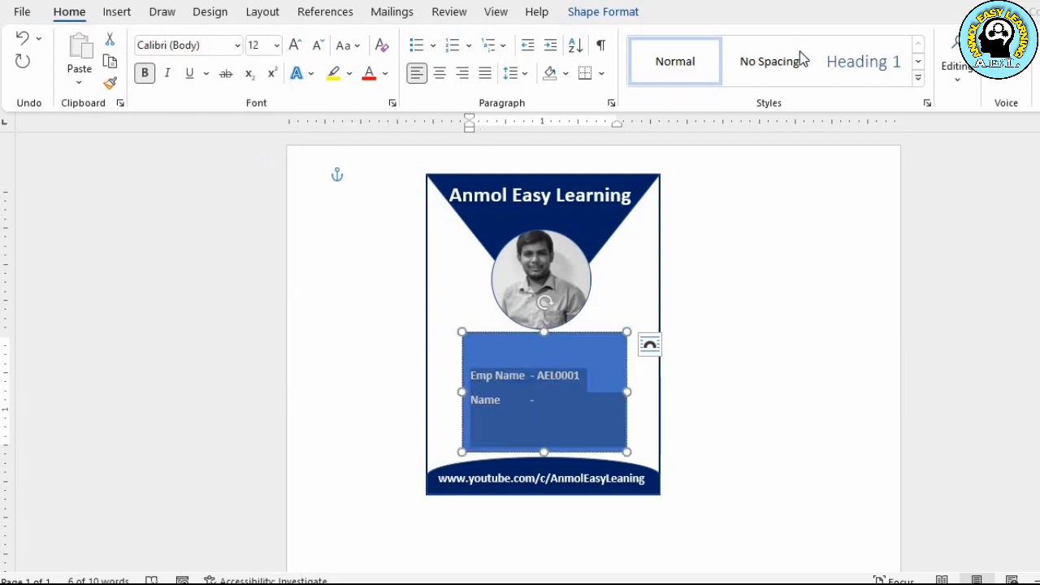
# Apply the No Spacing style to both detail lines and enter the employee's full name after the Name dash.
pyautogui.click(772, 64)
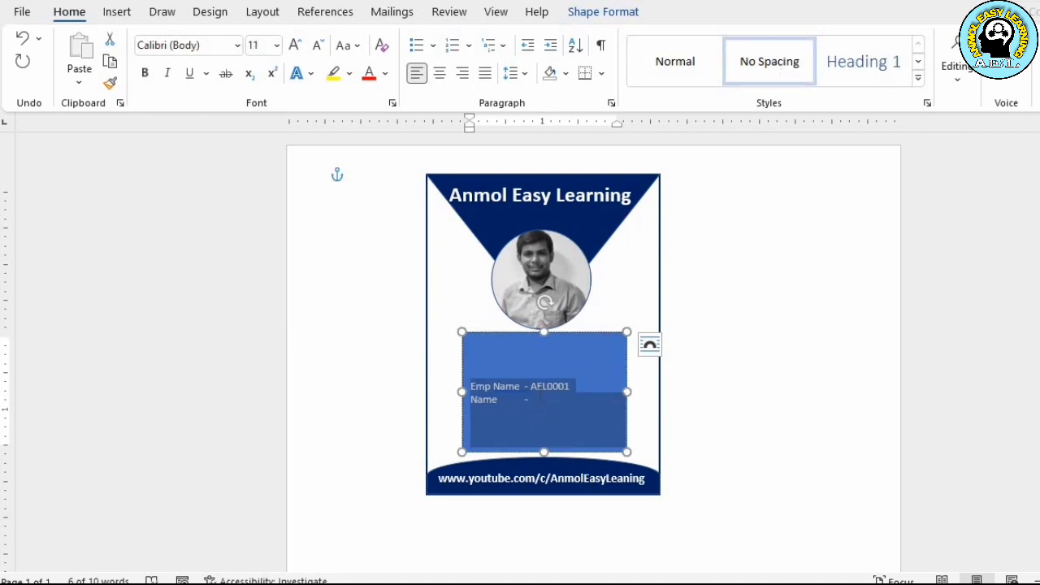
pyautogui.click(539, 398)
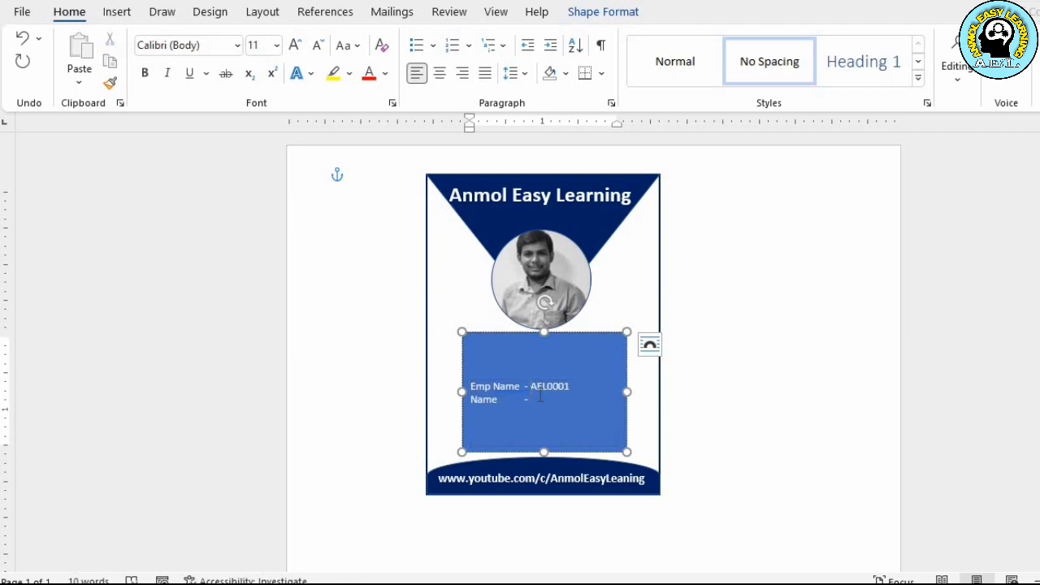
pyautogui.write('Anmol Kaushal')
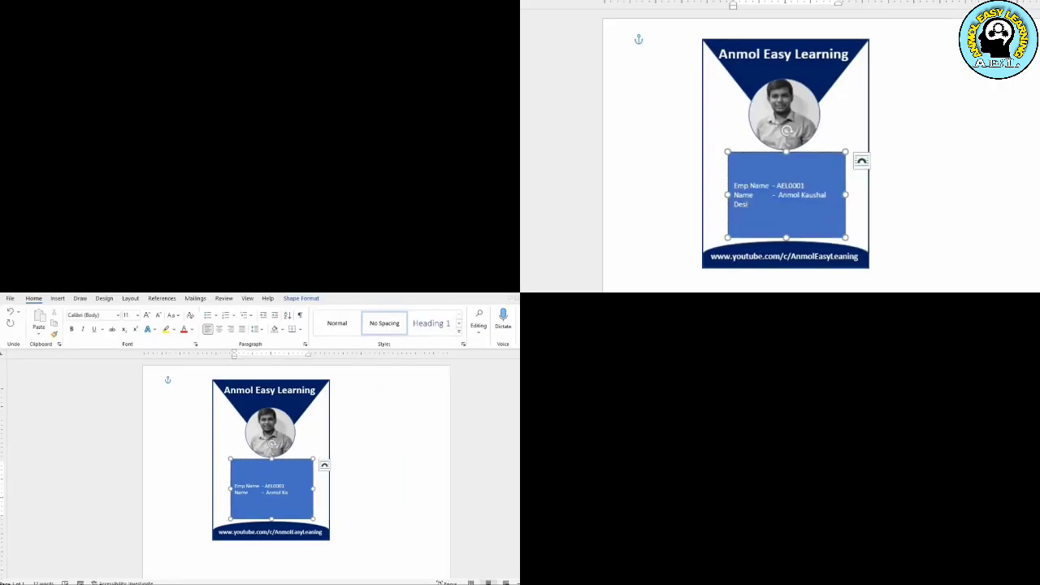
# Add a third line reading "Designation -" below the Name line in the details rectangle.
pyautogui.write('ation')
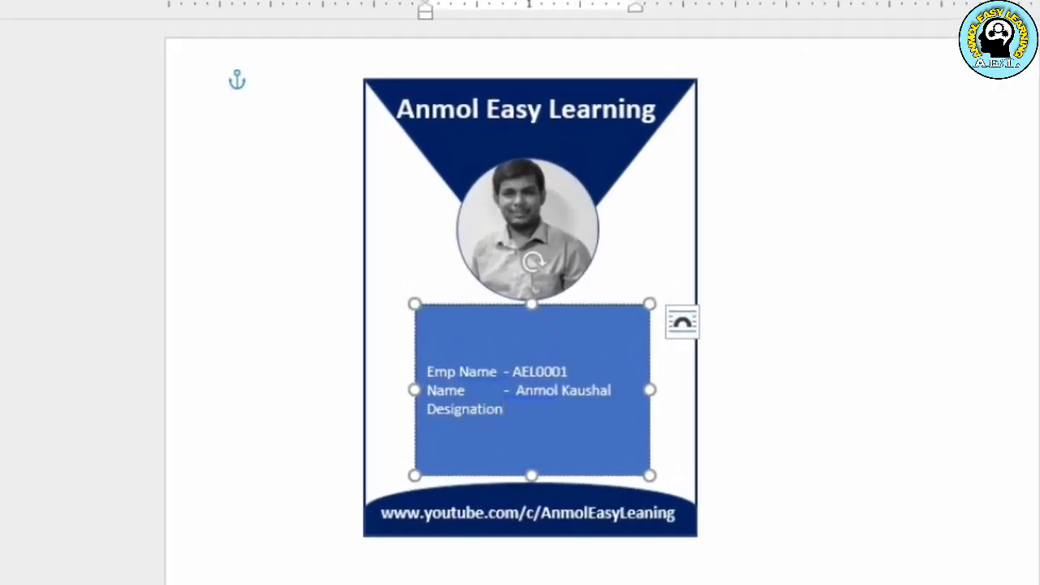
pyautogui.write('-')
pyautogui.press('Left')
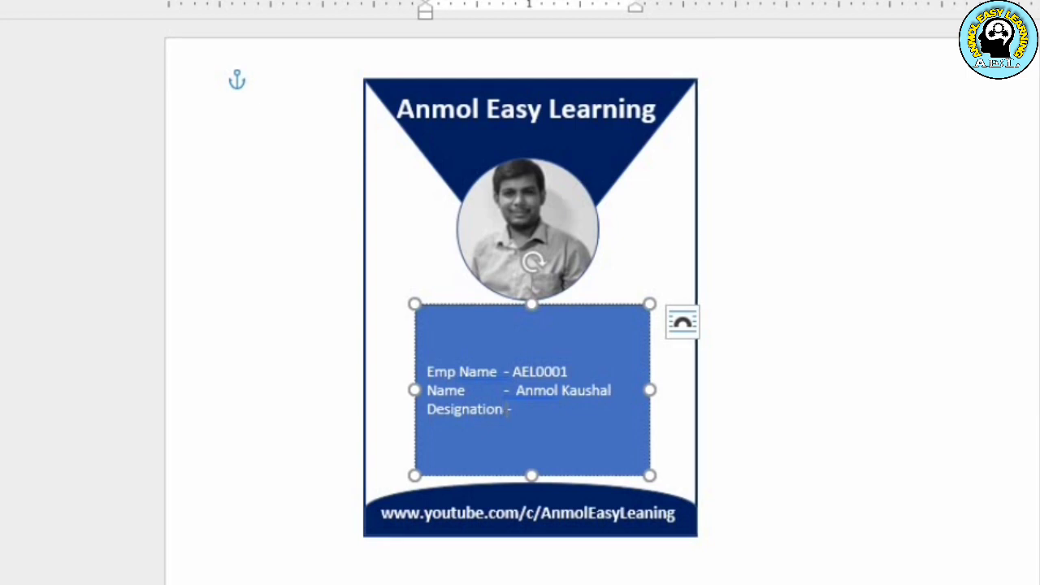
pyautogui.press('BackSpace')
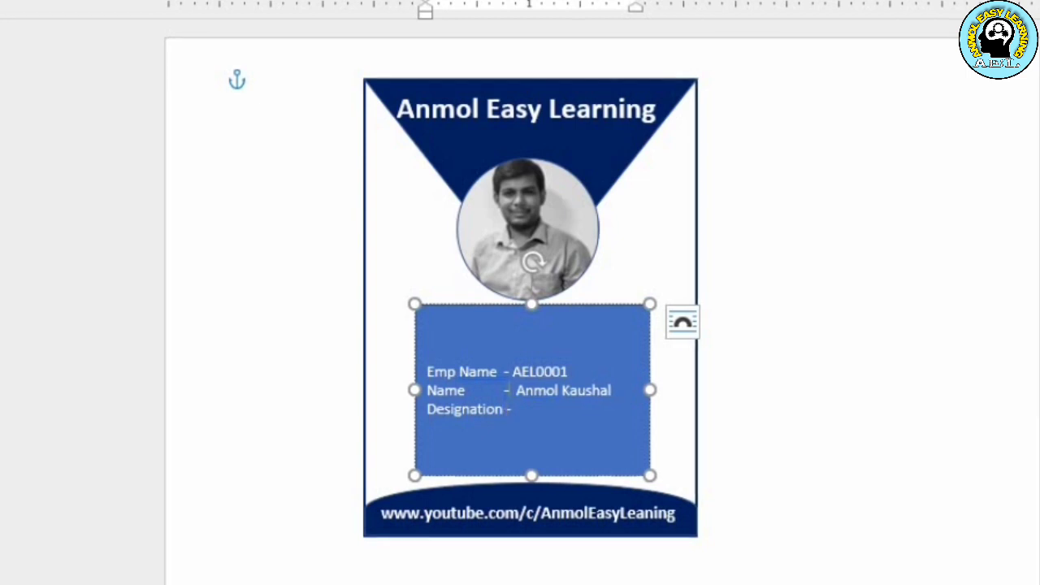
# Adjust the spacing before the dashes on the Emp Name, Name and Designation lines so all three line up.
pyautogui.press('Left')
pyautogui.press('Up')
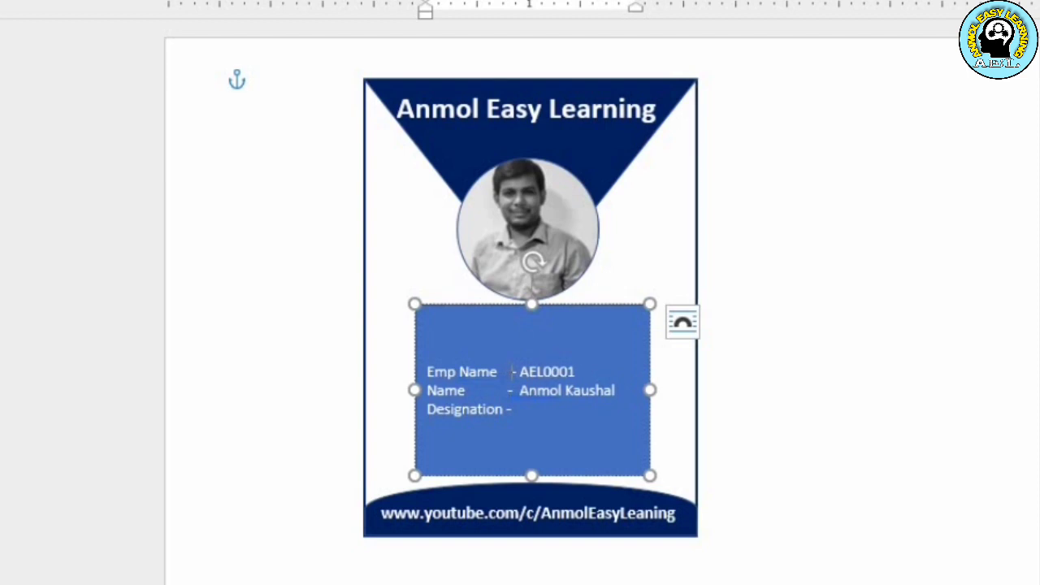
pyautogui.press('Down')
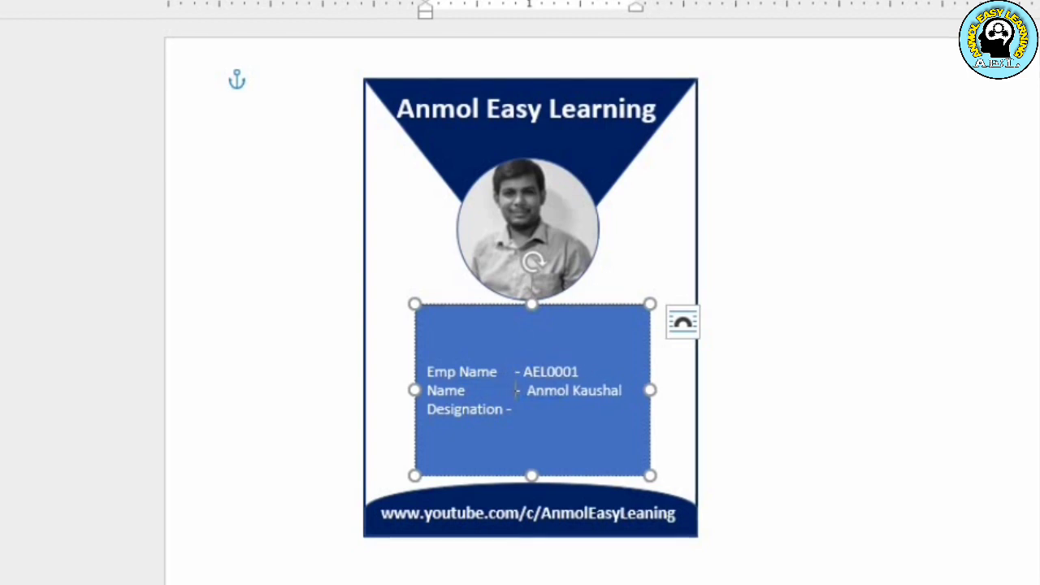
pyautogui.press('Left')
pyautogui.press('Left')
pyautogui.press('Right')
pyautogui.press('Right')
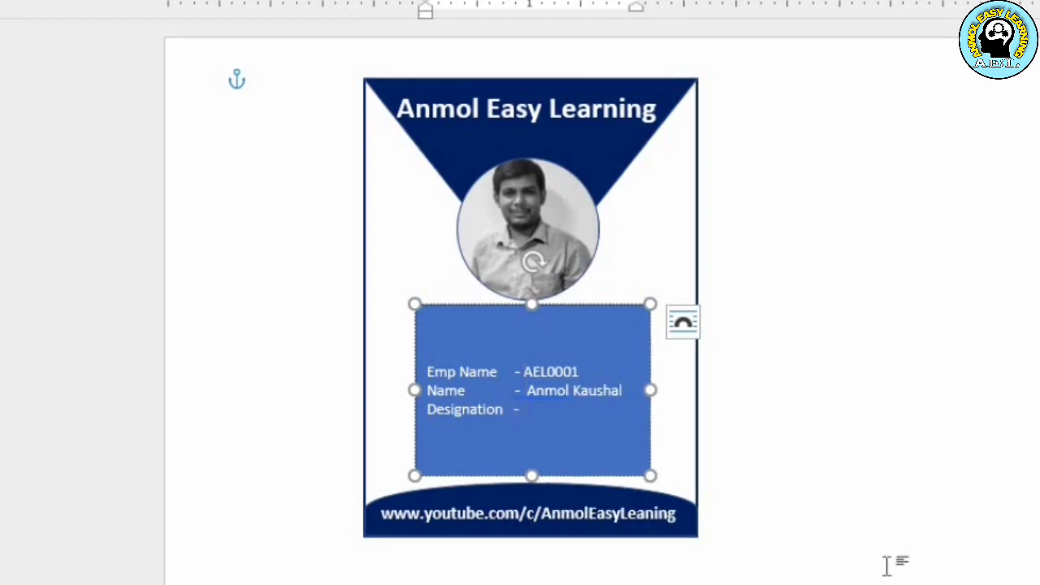
# Enter "Sr. Trainer" as the designation after the dash on the Designation line.
pyautogui.write('Sr. T')
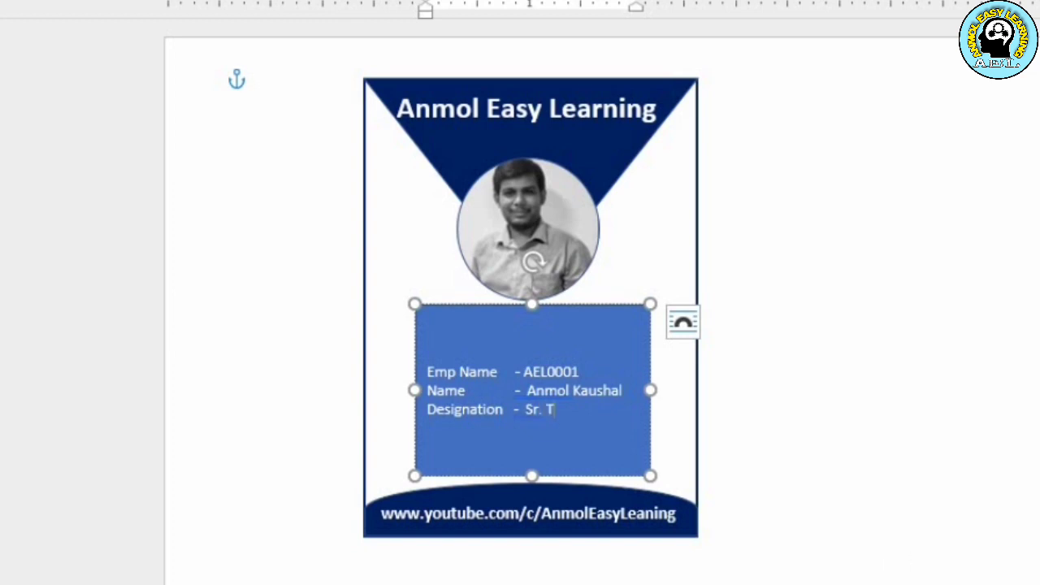
pyautogui.write('rainder')
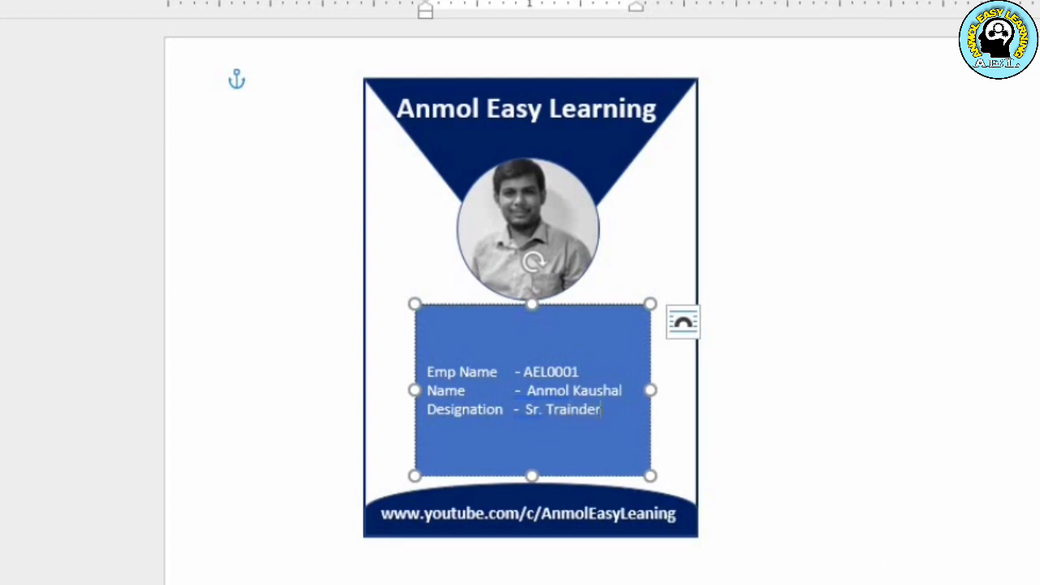
pyautogui.press('BackSpace')
pyautogui.press('BackSpace')
pyautogui.press('BackSpace')
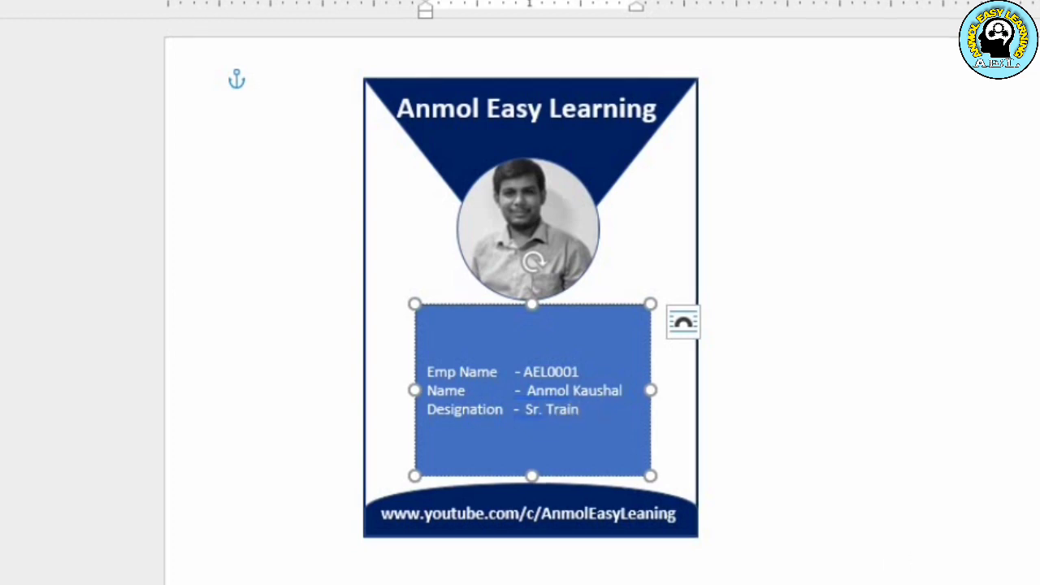
pyautogui.write('er')
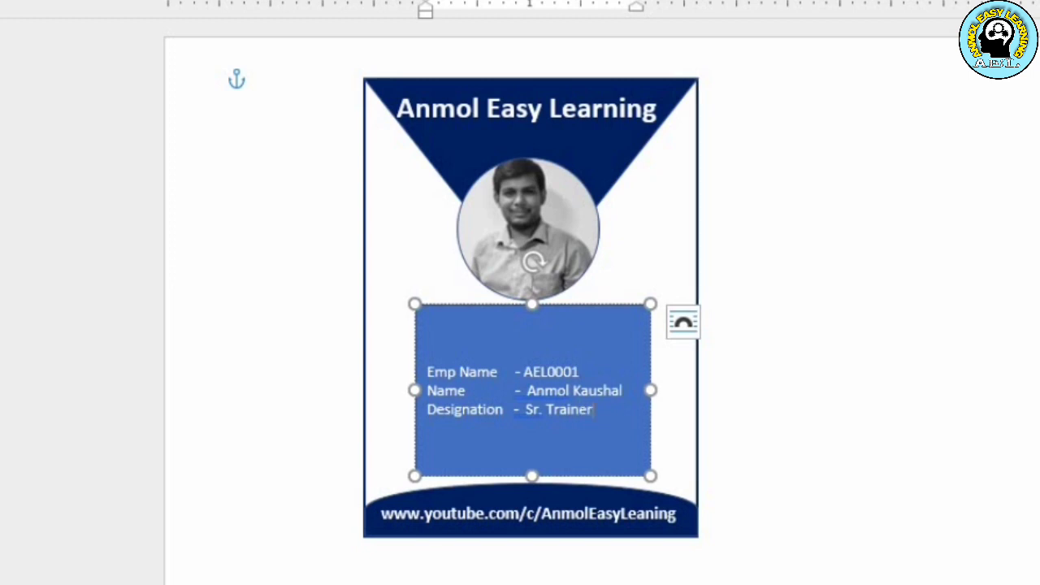